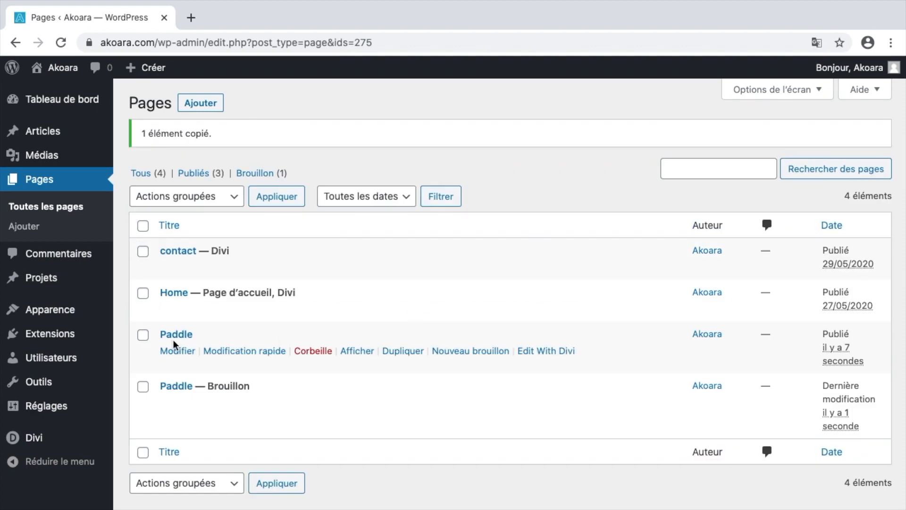
# Step: Edit the draft copy of the Paddle page, retitle it "Surf", publish it and return to the pages list
pyautogui.click(178, 349)
pyautogui.moveTo(142, 165); pyautogui.dragTo(2, 152)
pyautogui.write('Surf')
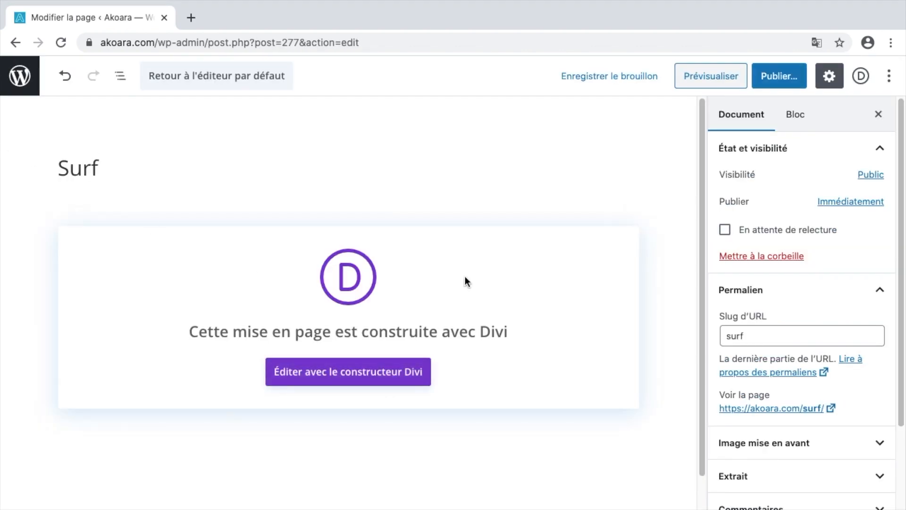
pyautogui.click(779, 81)
pyautogui.click(784, 81)
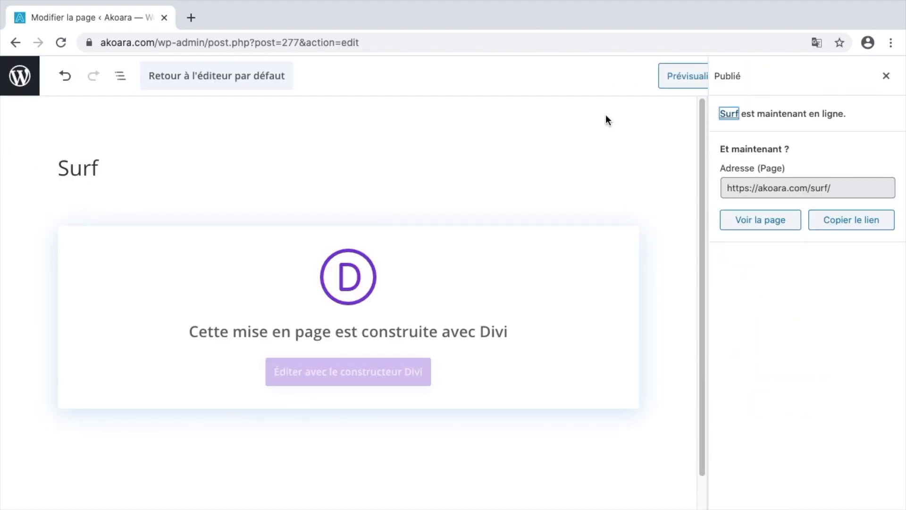
pyautogui.click(20, 76)
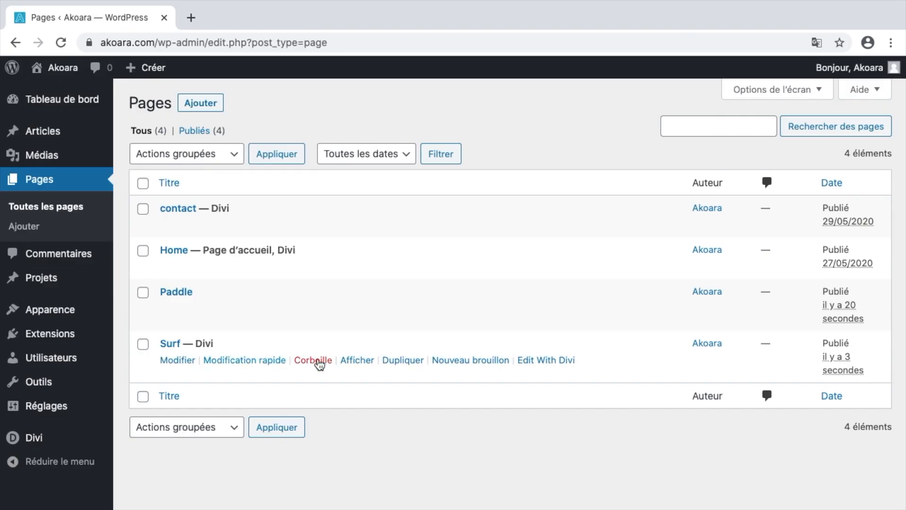
# Step: Duplicate the Surf page and retitle the new draft copy "Bodyboard"
pyautogui.click(403, 359)
pyautogui.click(167, 440)
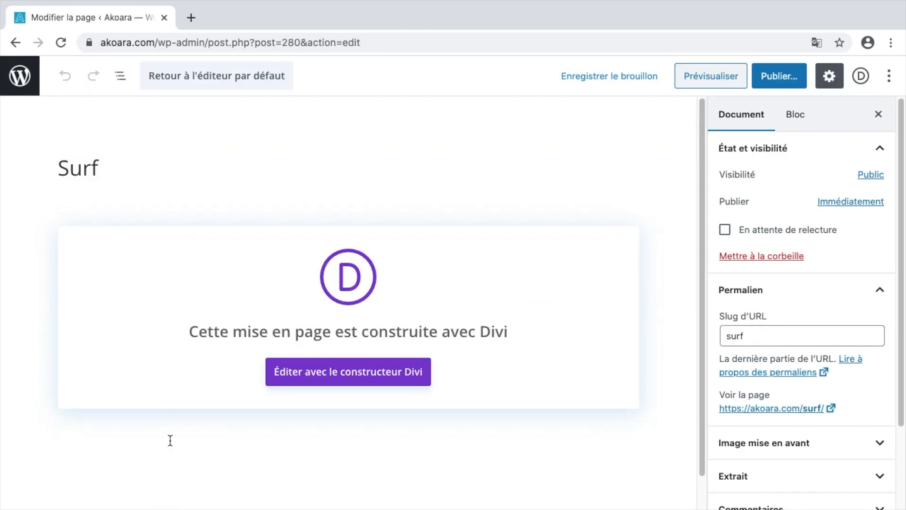
pyautogui.moveTo(143, 171); pyautogui.dragTo(2, 142)
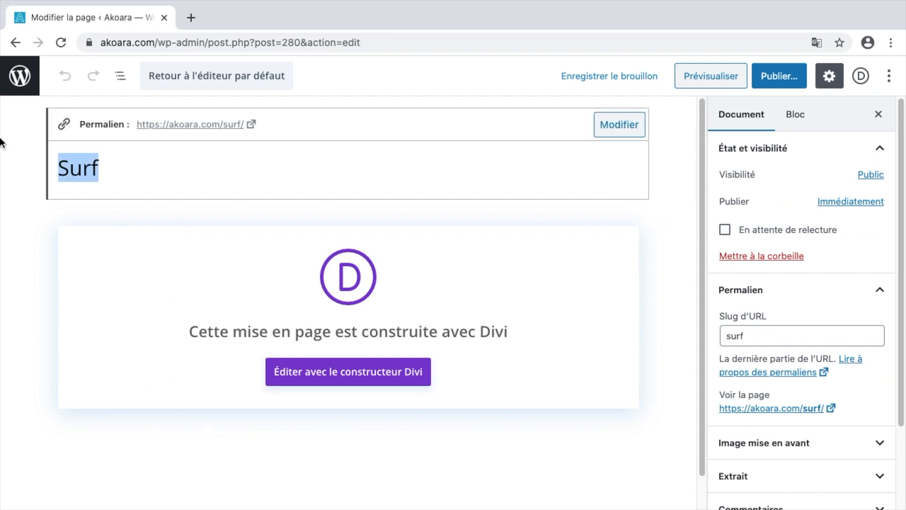
pyautogui.write('Bo')
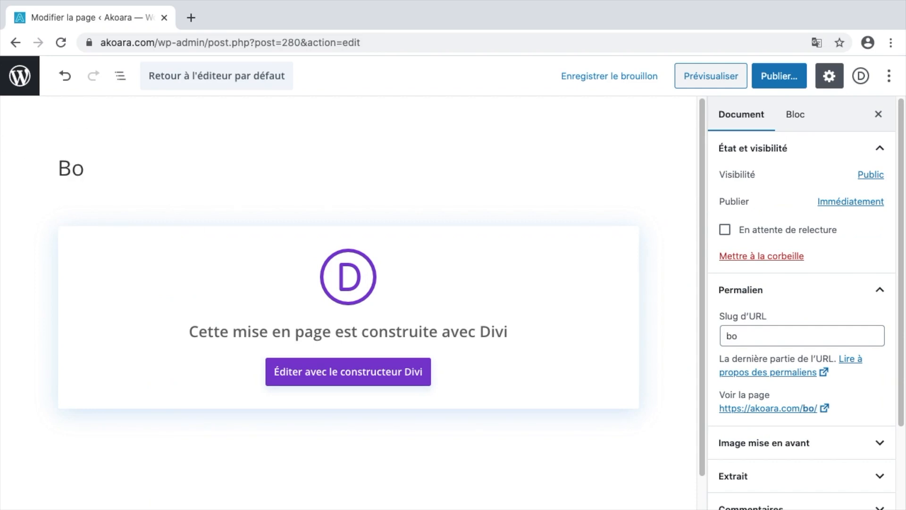
pyautogui.write('dyboard')
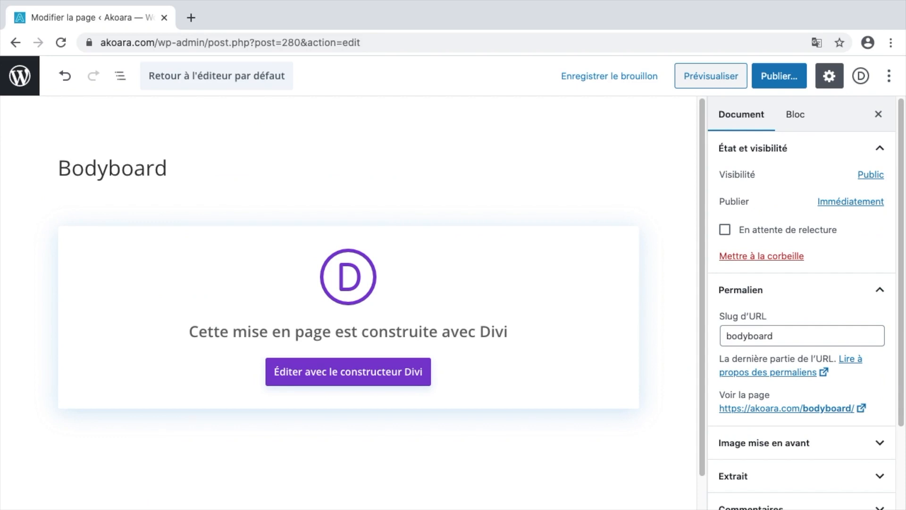
# Step: Publish the Bodyboard page and return to the pages list
pyautogui.click(783, 78)
pyautogui.click(810, 75)
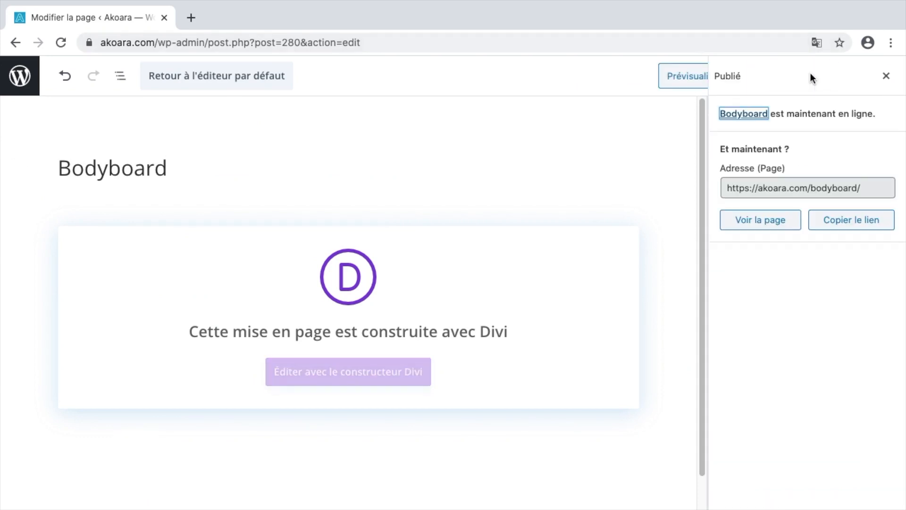
pyautogui.click(884, 76)
pyautogui.click(20, 75)
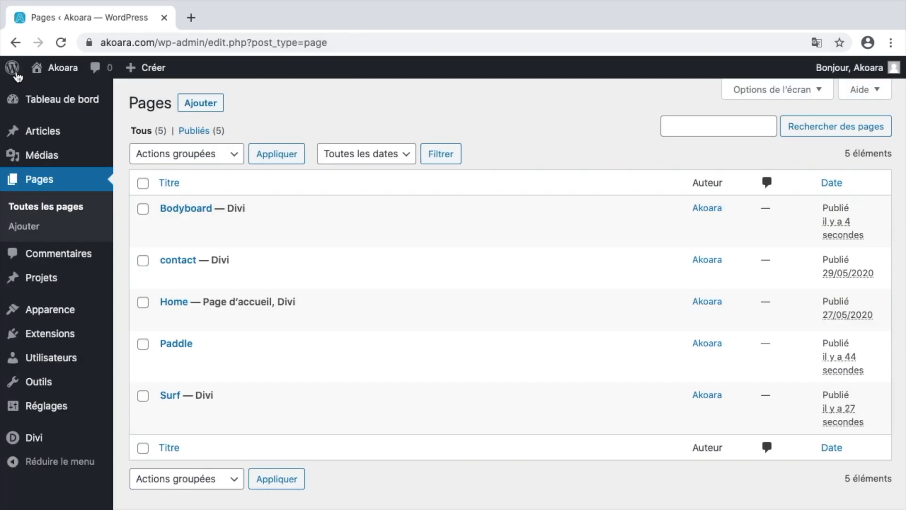
# Step: Switch to Firefox, reload the public homepage to inspect its navigation links, and return to the pages list in Chrome
pyautogui.hotkey('ctrl', 'Left')
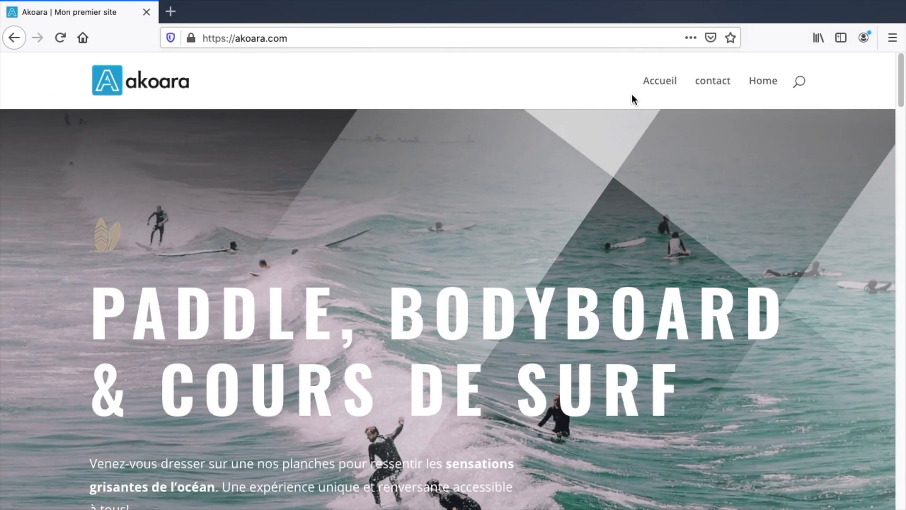
pyautogui.click(60, 37)
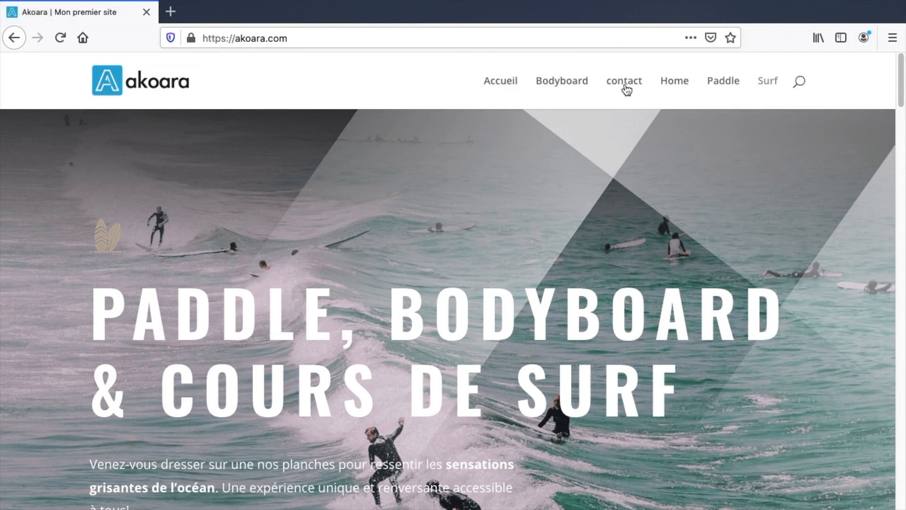
pyautogui.hotkey('ctrl', 'Right')
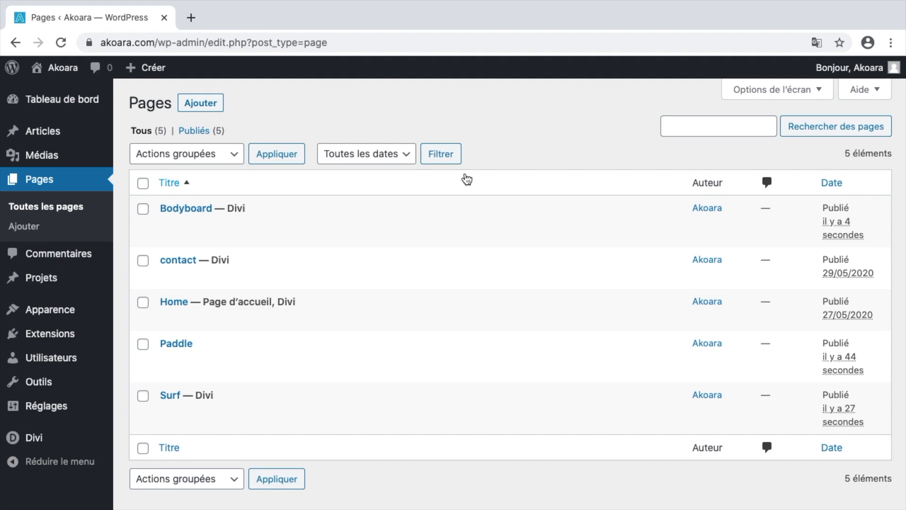
# Step: Open the menu editor and add the Bodyboard, contact, Paddle and Surf pages to the menu named Menu
pyautogui.moveTo(94, 309)
pyautogui.click(168, 373)
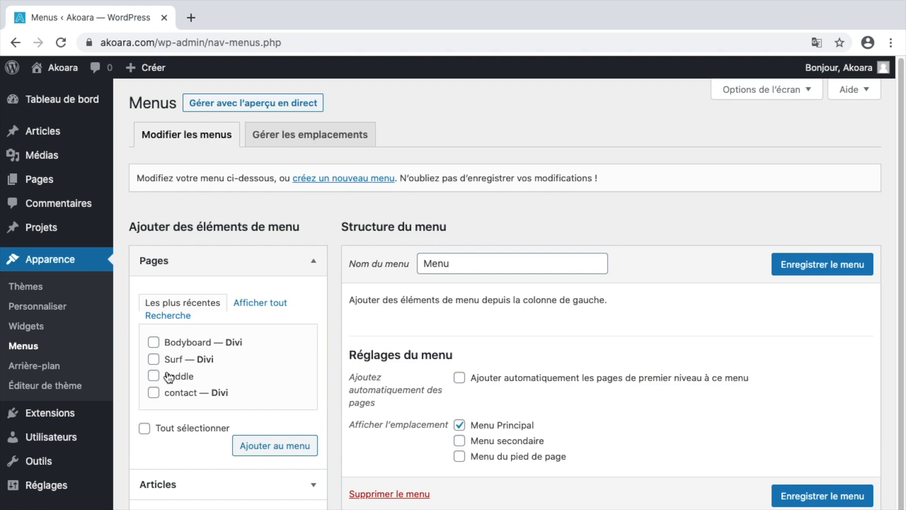
pyautogui.scroll(-1, 198, 307)
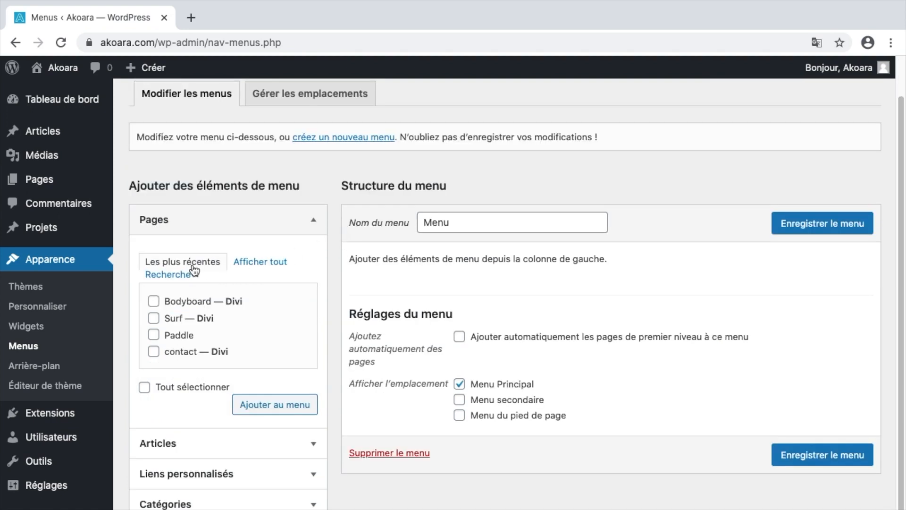
pyautogui.click(258, 262)
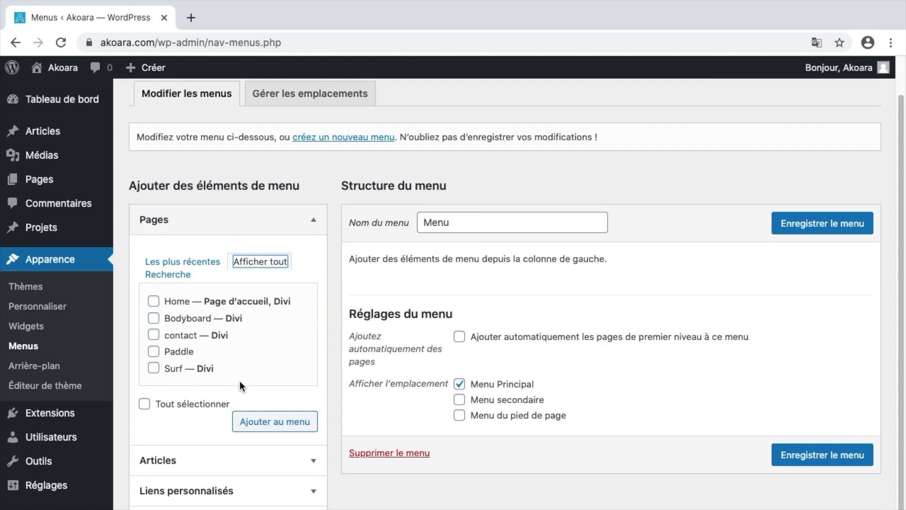
pyautogui.scroll(-1, 233, 359)
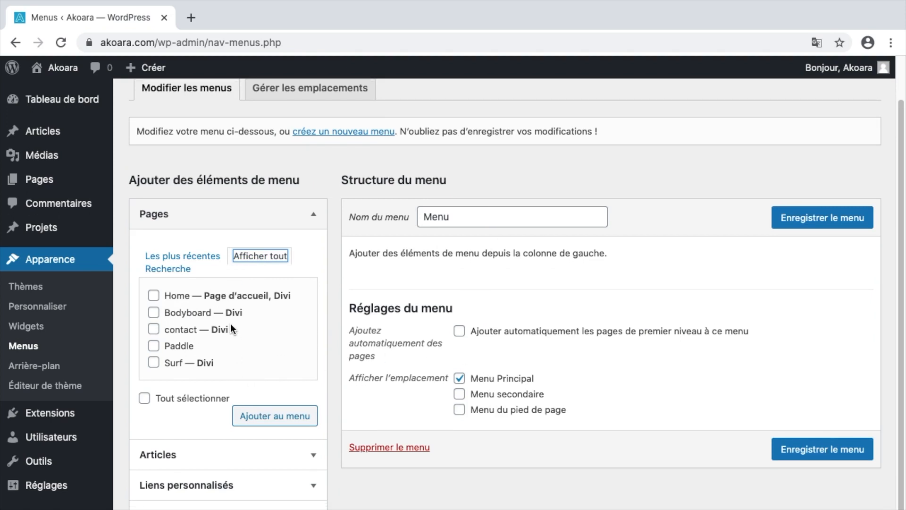
pyautogui.click(153, 314)
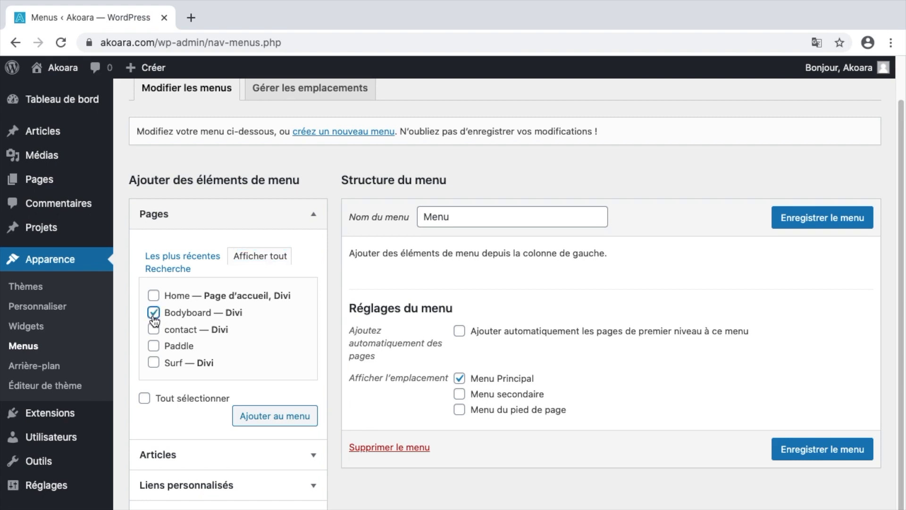
pyautogui.click(153, 345)
pyautogui.click(154, 362)
pyautogui.click(154, 329)
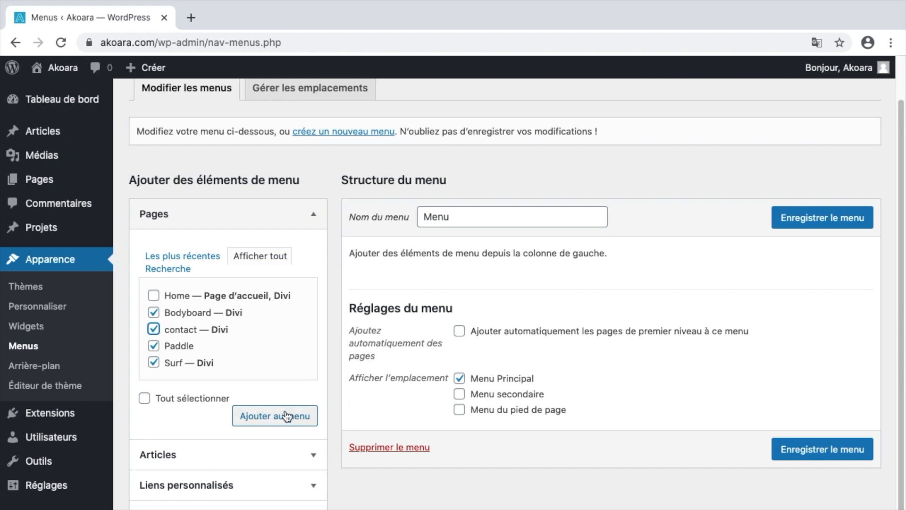
pyautogui.click(289, 417)
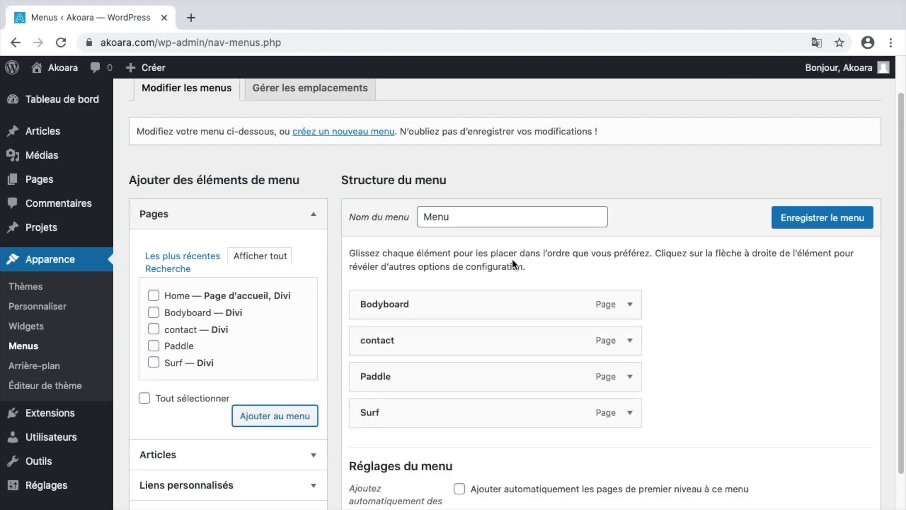
# Step: Order the menu items as Bodyboard, Surf, Paddle, contact, relabel the contact item "Contact" and save the menu
pyautogui.moveTo(461, 413); pyautogui.dragTo(439, 341)
pyautogui.moveTo(441, 407); pyautogui.dragTo(451, 370)
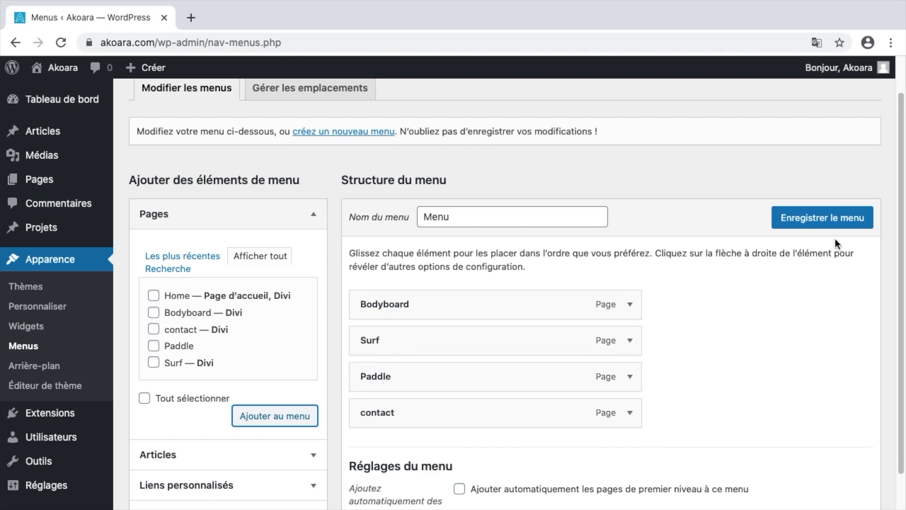
pyautogui.click(630, 412)
pyautogui.click(360, 460)
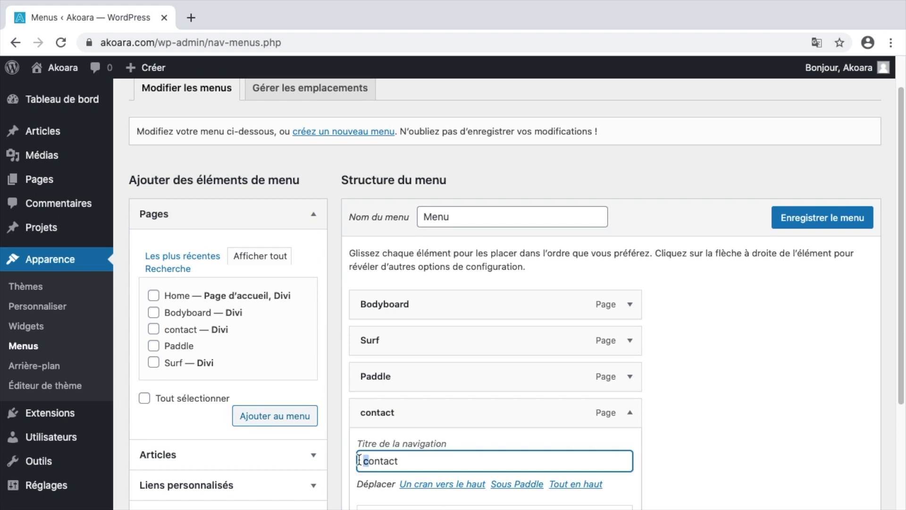
pyautogui.write('C')
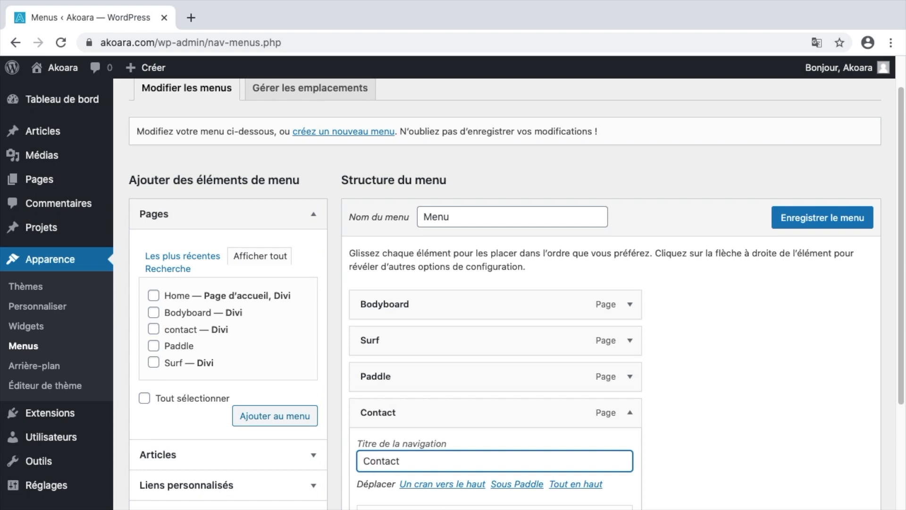
pyautogui.click(822, 219)
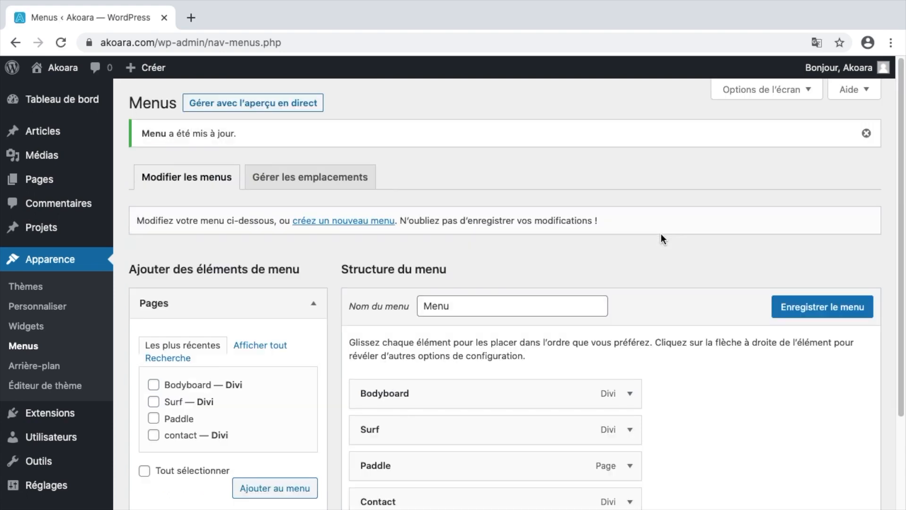
# Step: Reload the homepage in Firefox to check the saved menu, and return to Chrome to review the menu structure and settings
pyautogui.hotkey('ctrl', 'Left')
pyautogui.click(61, 38)
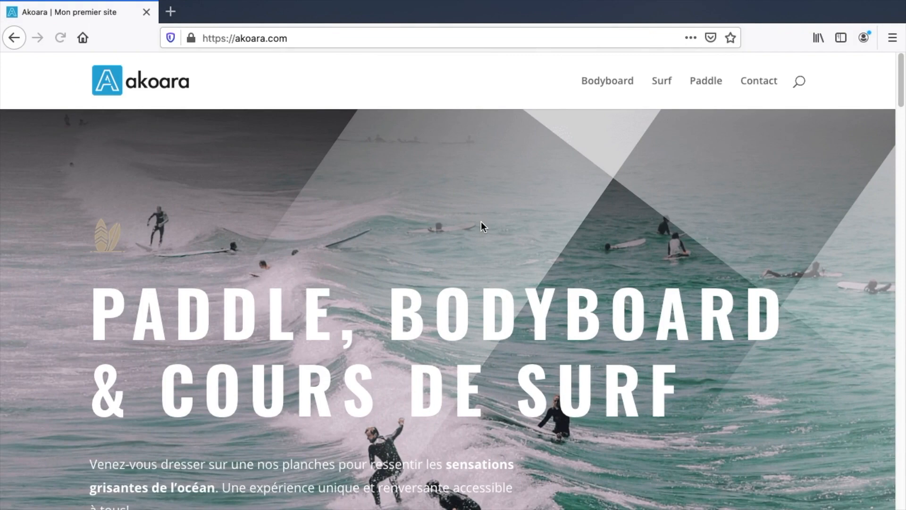
pyautogui.hotkey('ctrl', 'Right')
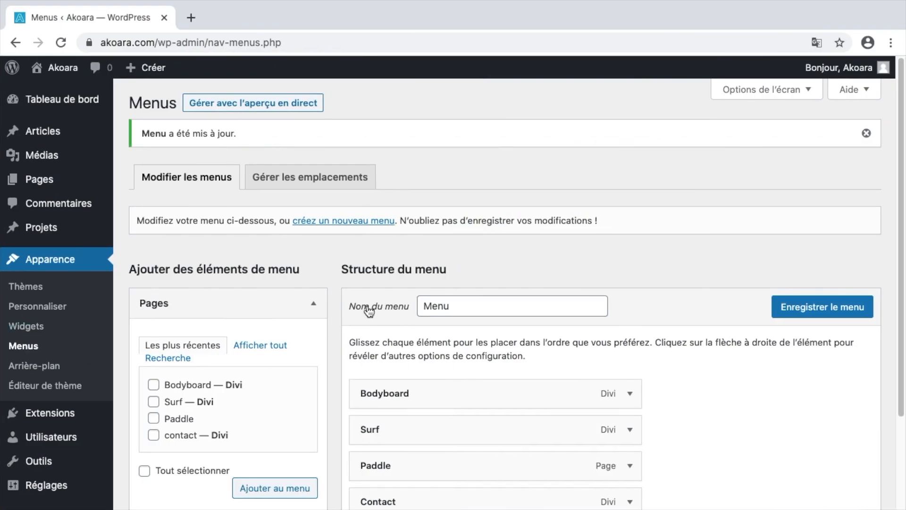
pyautogui.scroll(-1, 369, 311)
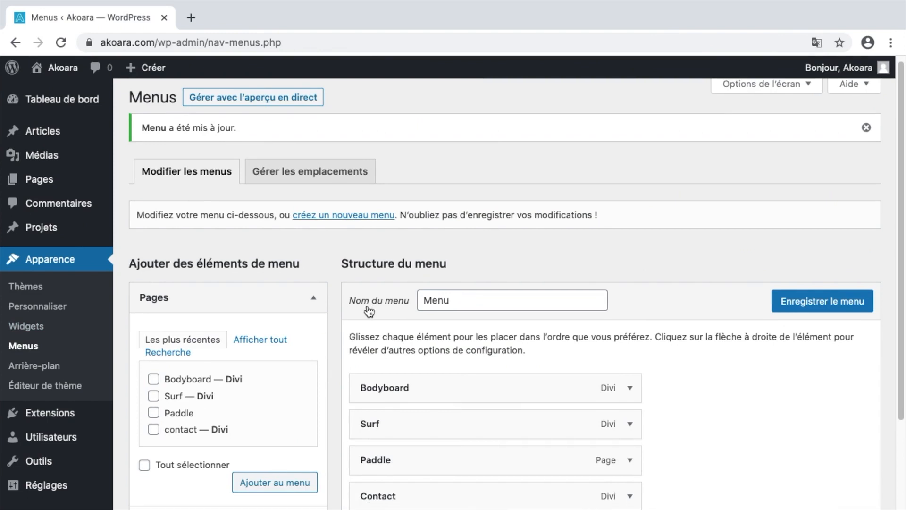
pyautogui.scroll(-5, 331, 331)
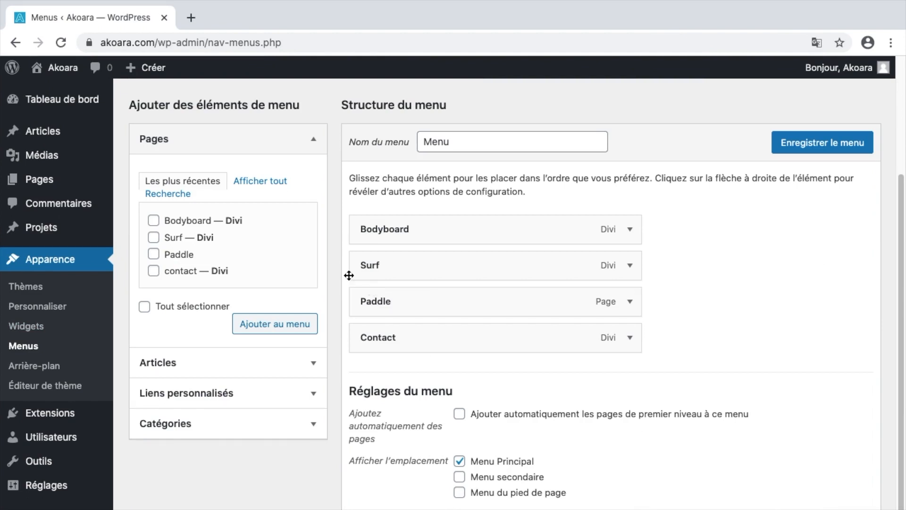
# Step: Open the header format settings under header and navigation in the theme customizer
pyautogui.click(56, 311)
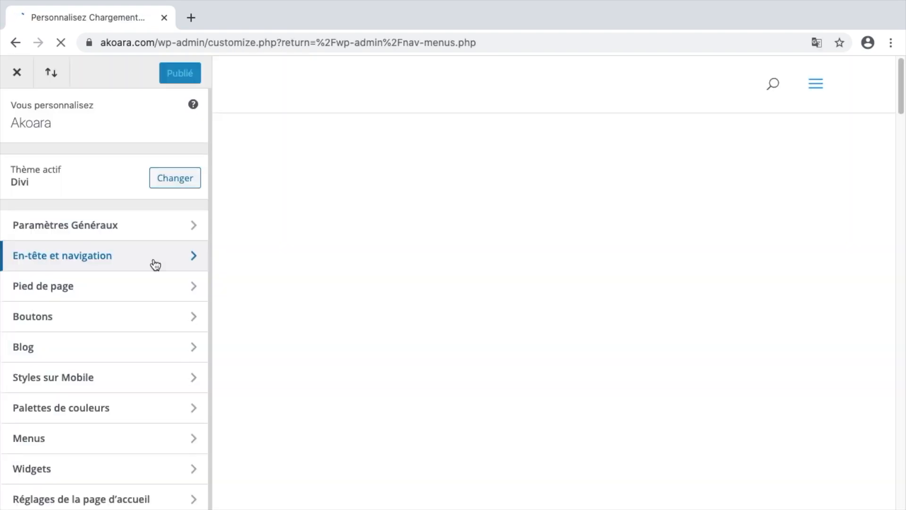
pyautogui.click(155, 262)
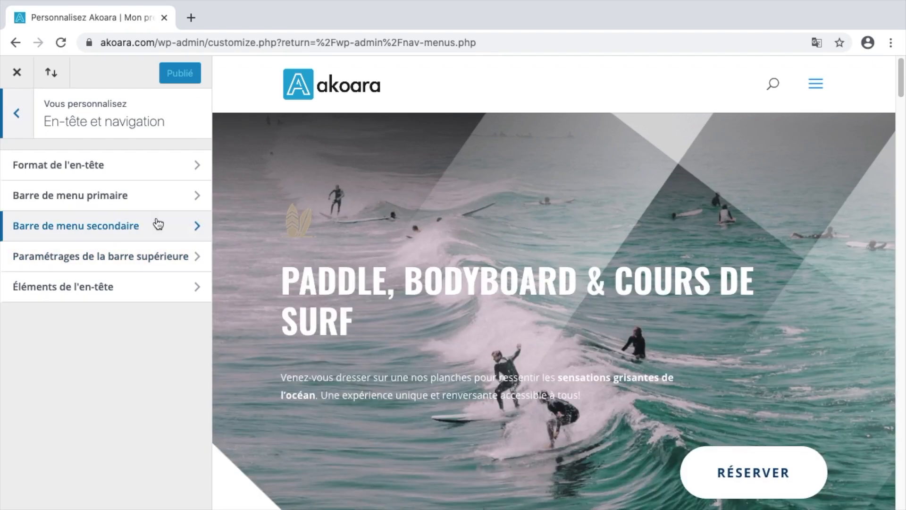
pyautogui.click(137, 169)
# Step: Try the Centré header style in the preview and set the style back to Défaut
pyautogui.click(116, 199)
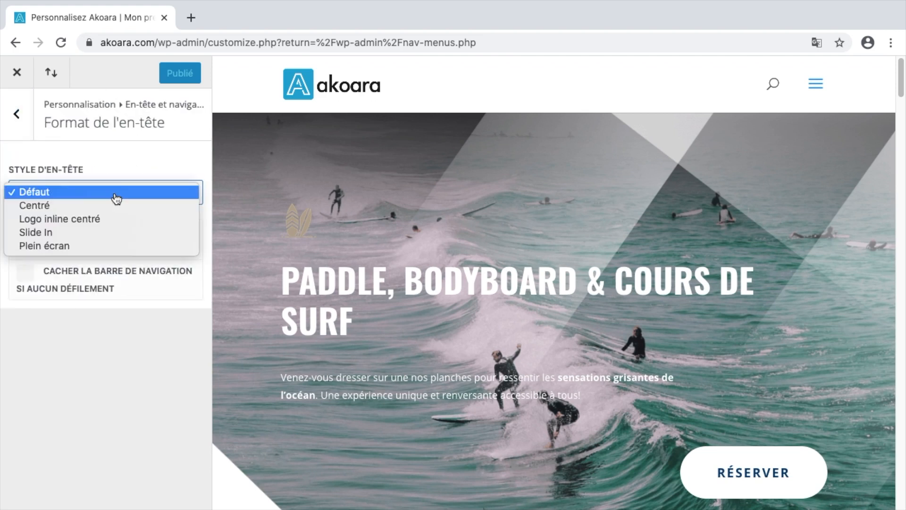
pyautogui.click(112, 206)
pyautogui.click(111, 201)
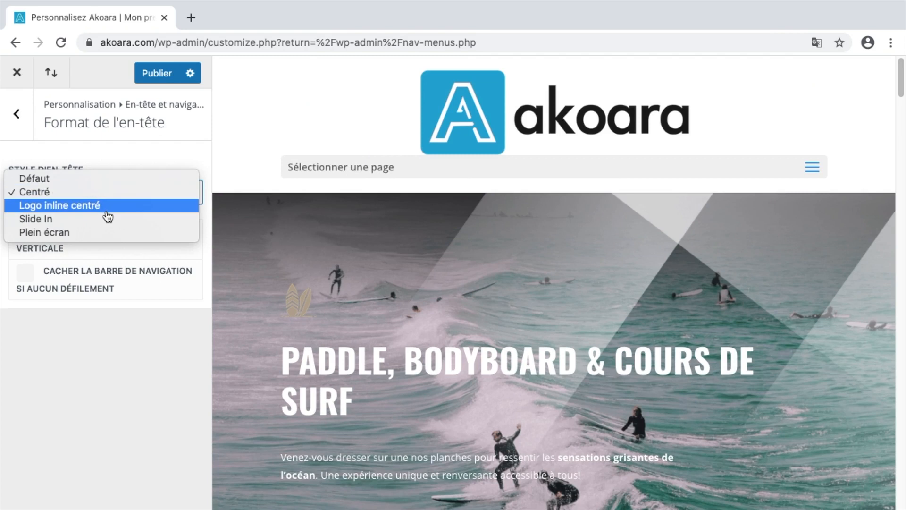
pyautogui.click(117, 180)
# Step: Try the Logo inline centré, Slide In and Plein écran header styles, restore Défaut and return to the header and navigation settings
pyautogui.click(119, 201)
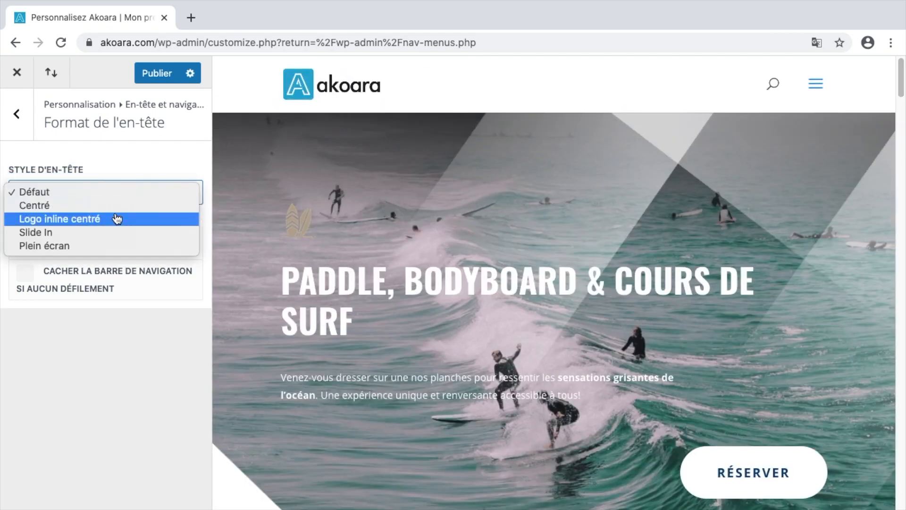
pyautogui.click(115, 219)
pyautogui.click(121, 201)
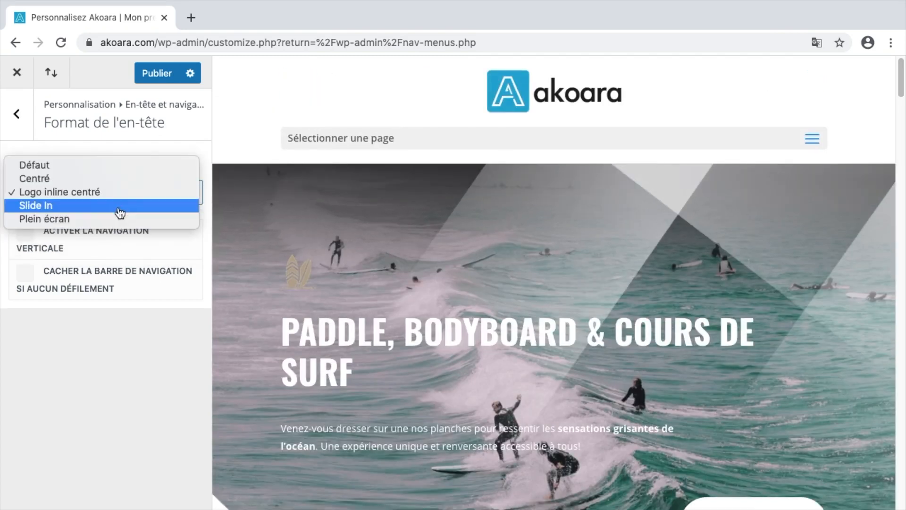
pyautogui.click(118, 205)
pyautogui.click(118, 202)
pyautogui.click(111, 210)
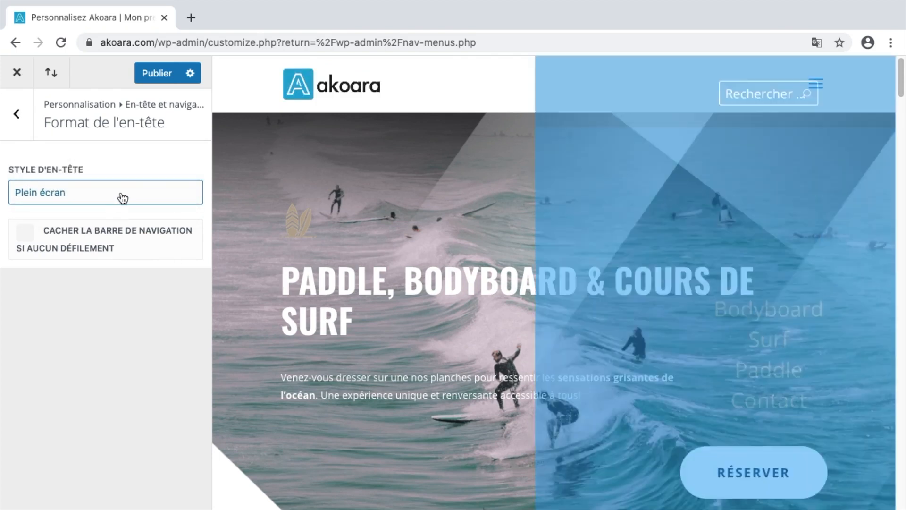
pyautogui.click(121, 194)
pyautogui.press('Escape')
pyautogui.click(117, 142)
pyautogui.click(19, 117)
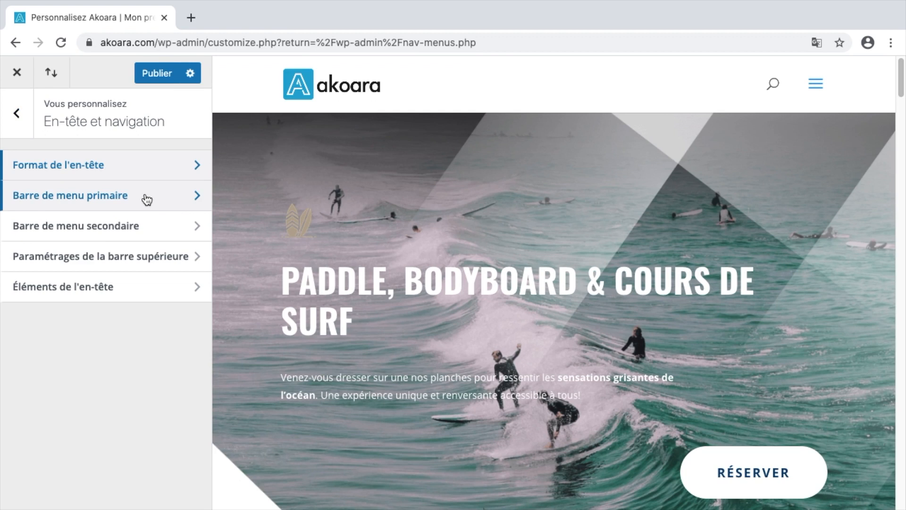
# Step: Examine the live homepage in Firefox against the Chrome customizer, checking the header while scrolling and the opening and closing of its search field
pyautogui.hotkey('ctrl', 'Left')
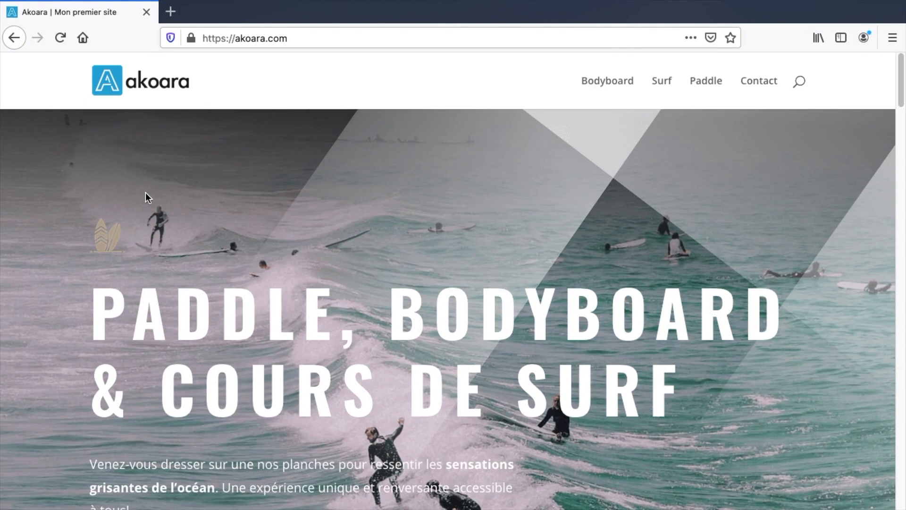
pyautogui.scroll(-3, 179, 166)
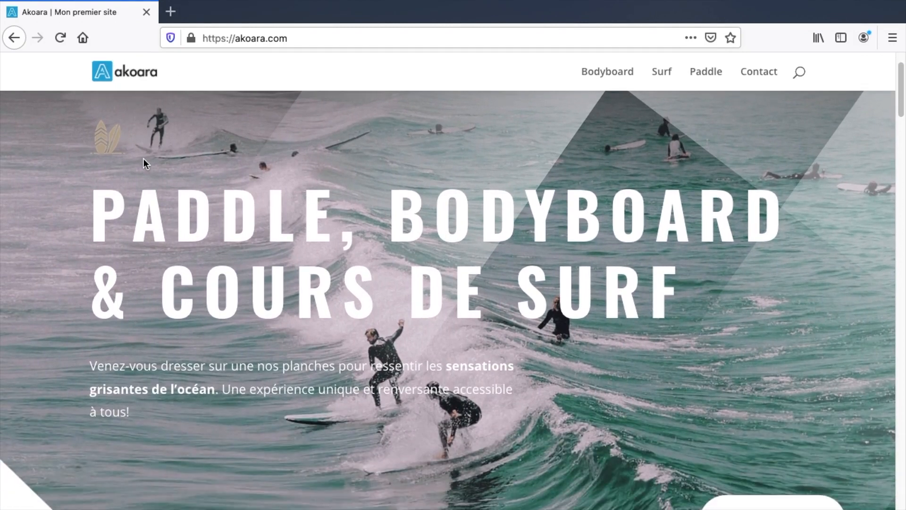
pyautogui.scroll(3, 143, 158)
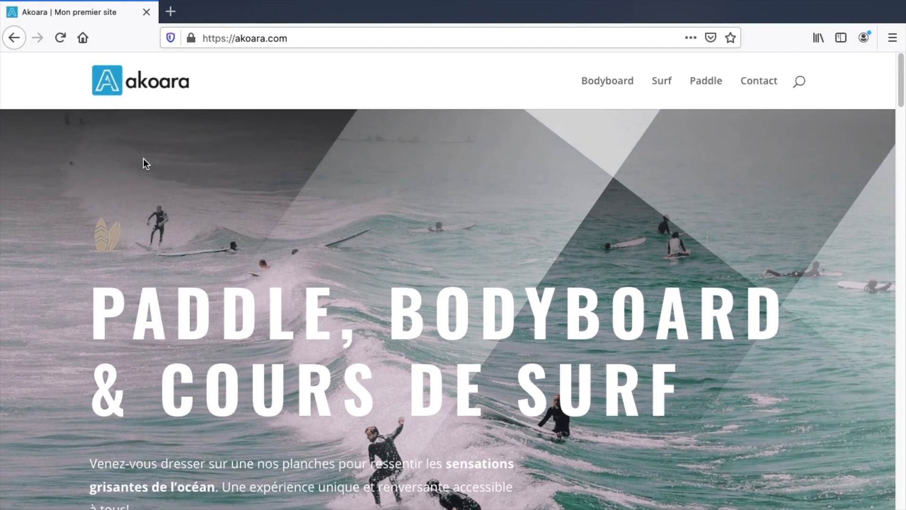
pyautogui.hotkey('ctrl', 'Right')
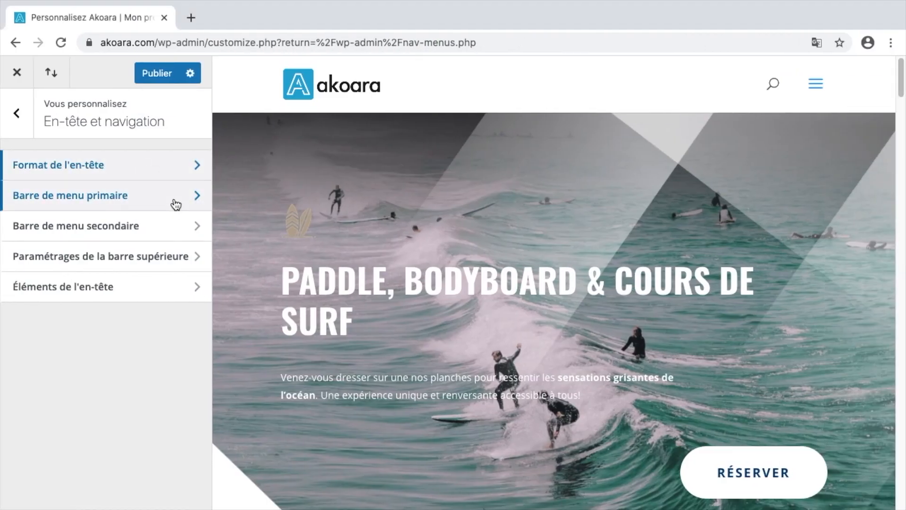
pyautogui.hotkey('ctrl', 'Left')
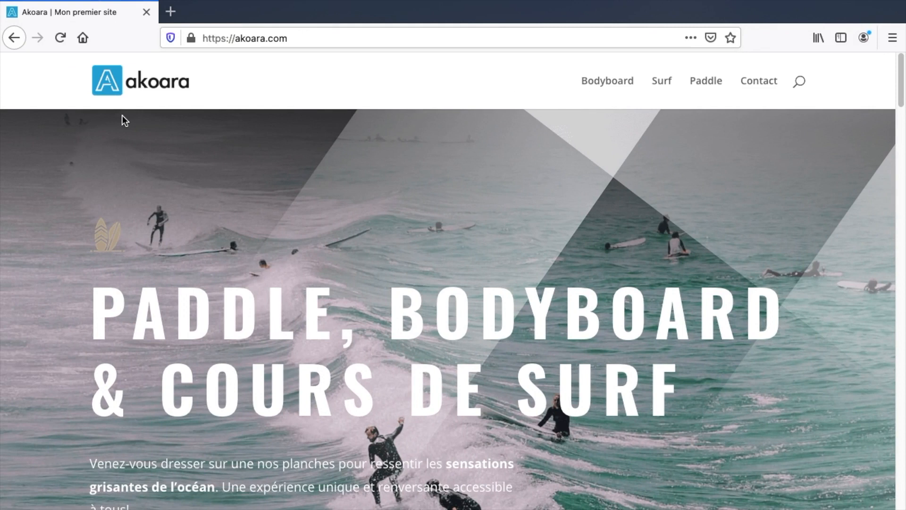
pyautogui.hotkey('ctrl', 'Right')
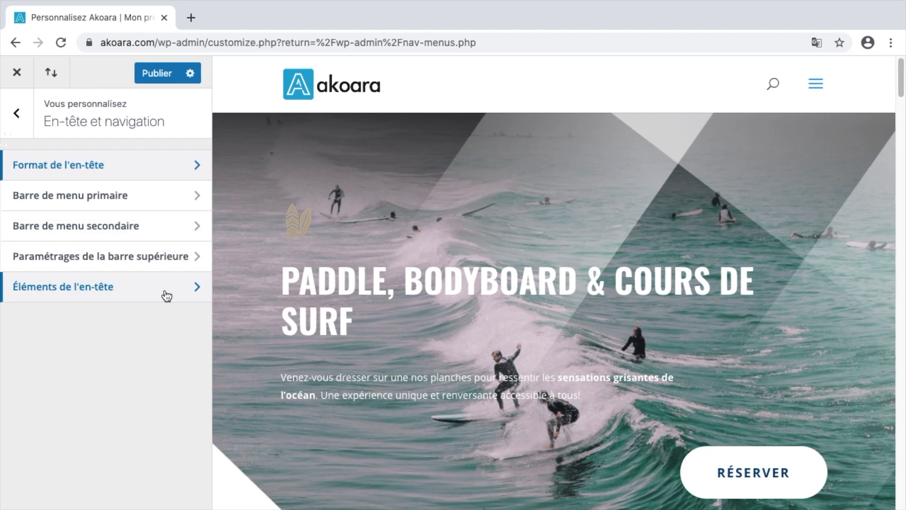
pyautogui.hotkey('ctrl', 'Left')
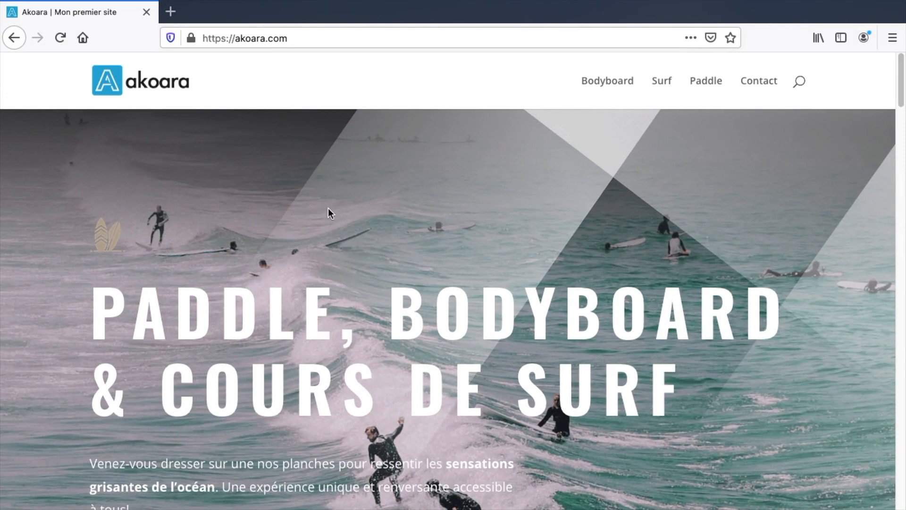
pyautogui.click(800, 84)
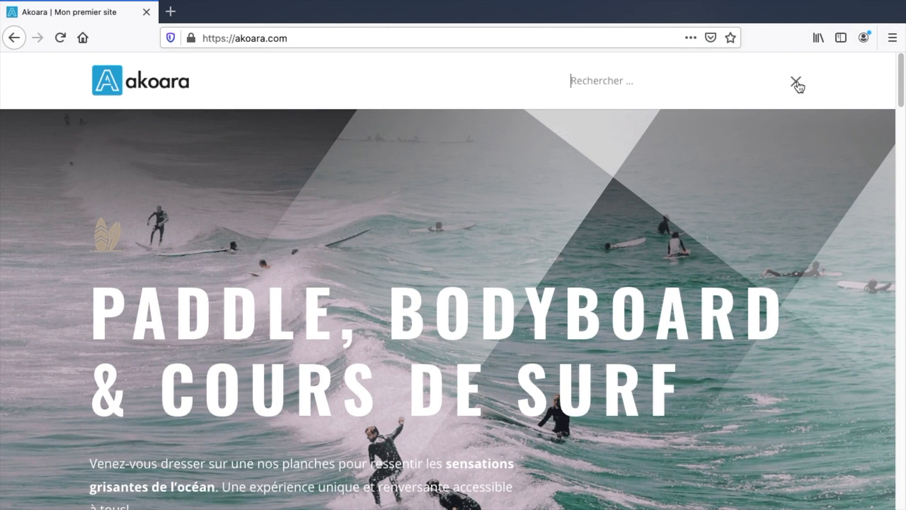
pyautogui.click(798, 86)
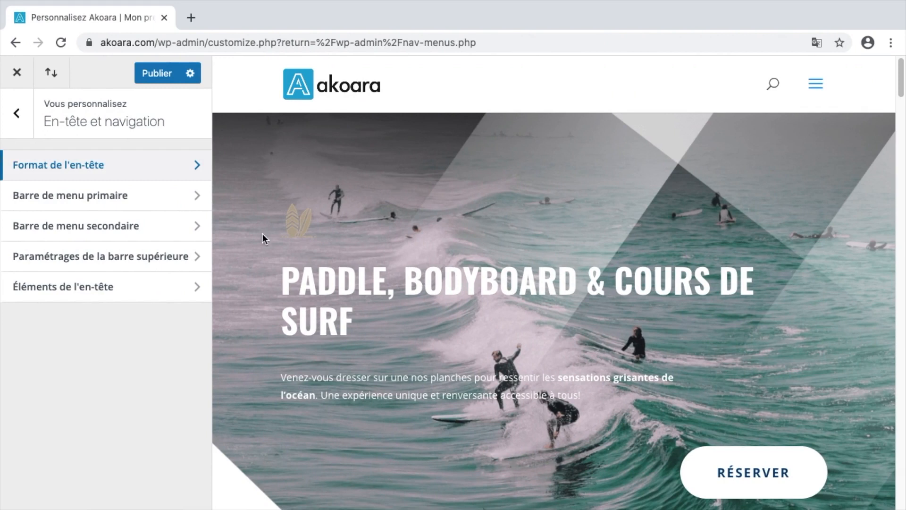
# Step: Hide the search icon in the header elements, publish the change and reload the homepage in Firefox
pyautogui.click(118, 286)
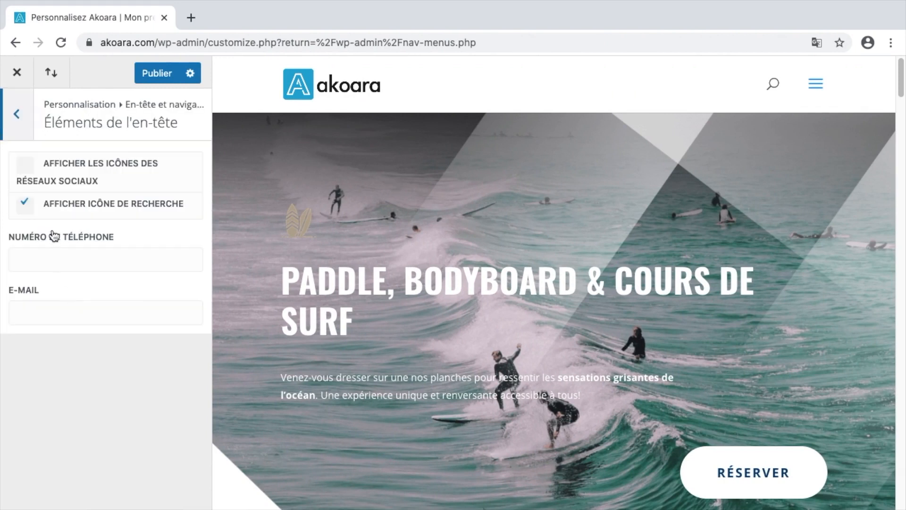
pyautogui.click(25, 205)
pyautogui.click(159, 75)
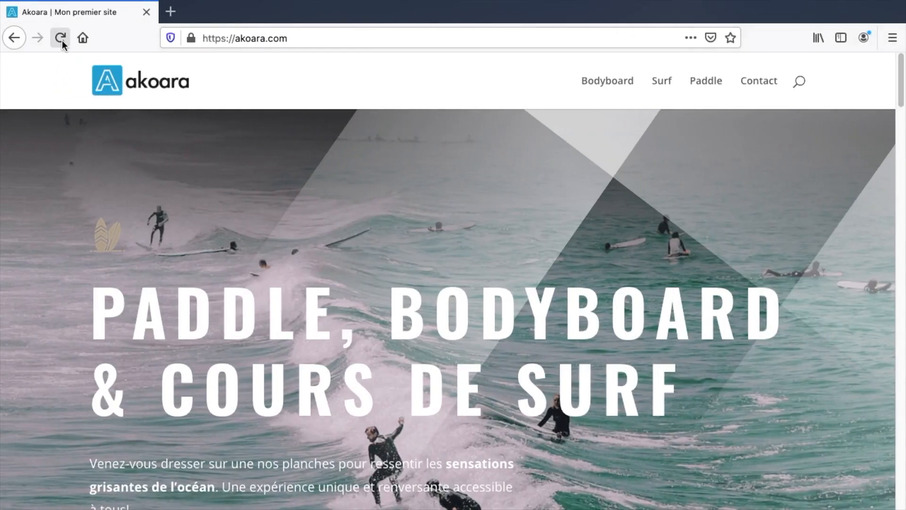
pyautogui.click(61, 39)
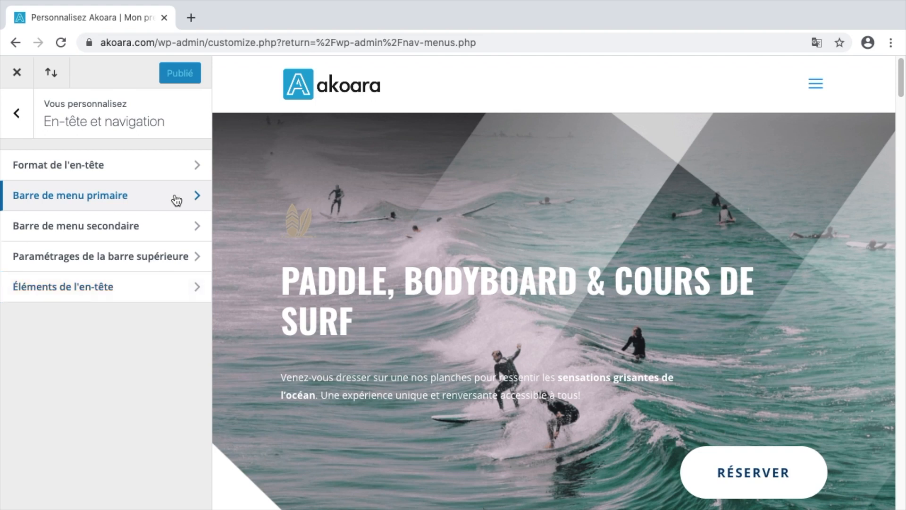
# Step: In the Chrome customizer, set the primary menu bar's text colour to the preset blue and its font style to uppercase
pyautogui.click(176, 199)
pyautogui.scroll(-4, 121, 169)
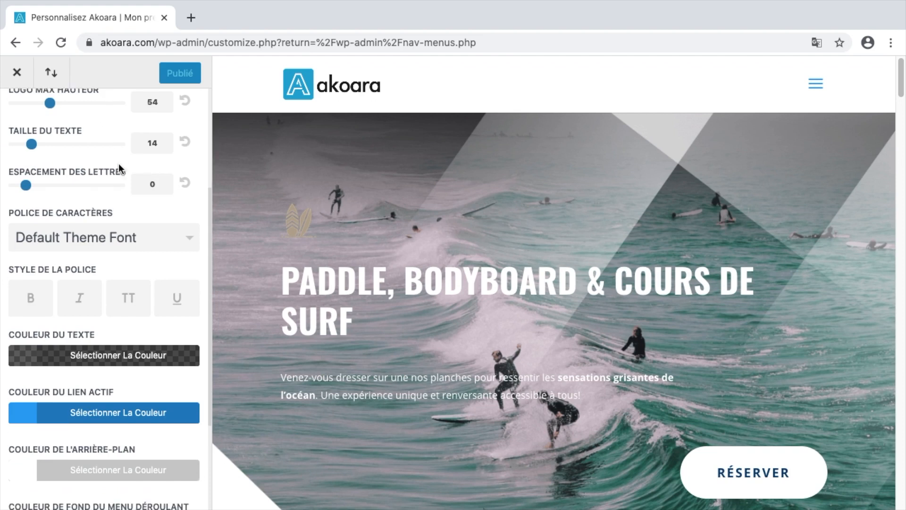
pyautogui.scroll(-2, 119, 173)
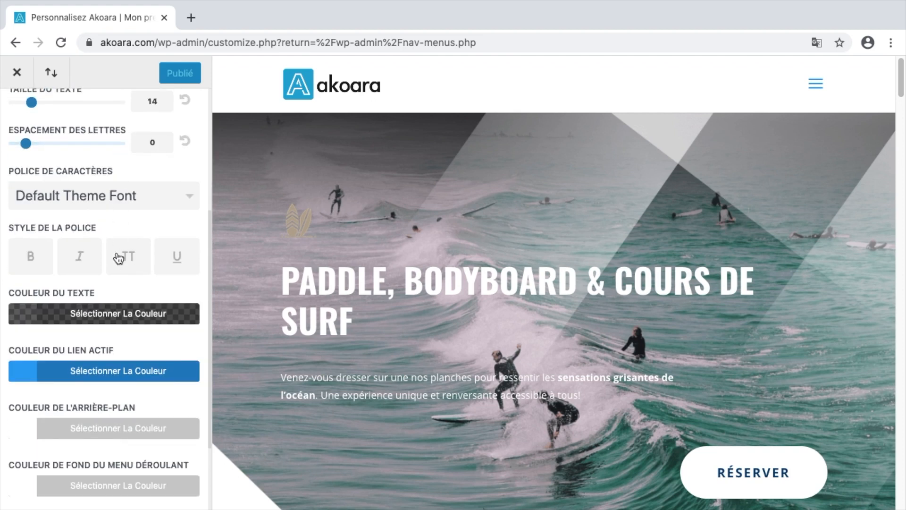
pyautogui.click(106, 319)
pyautogui.scroll(-1, 106, 319)
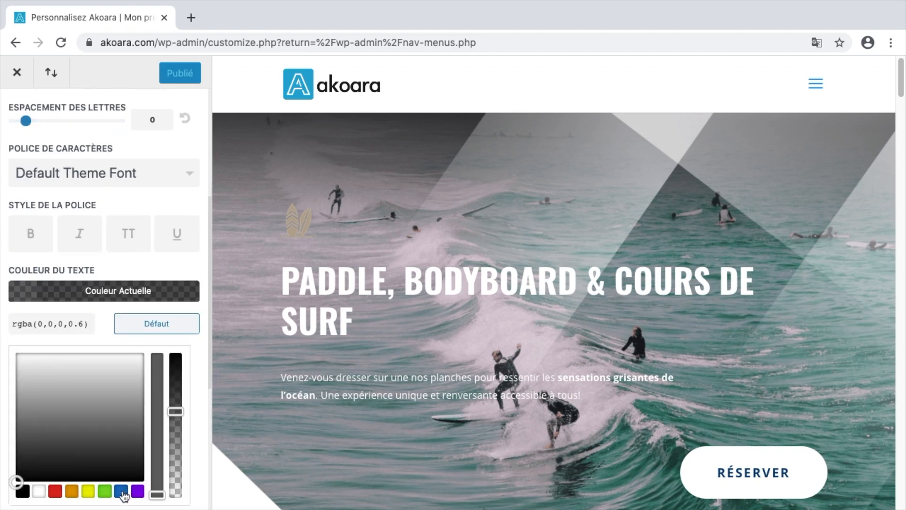
pyautogui.click(121, 491)
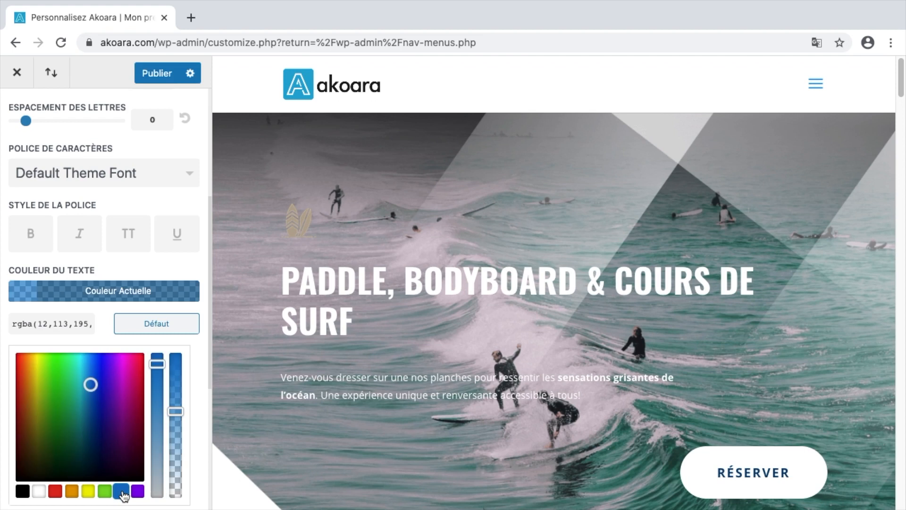
pyautogui.click(132, 240)
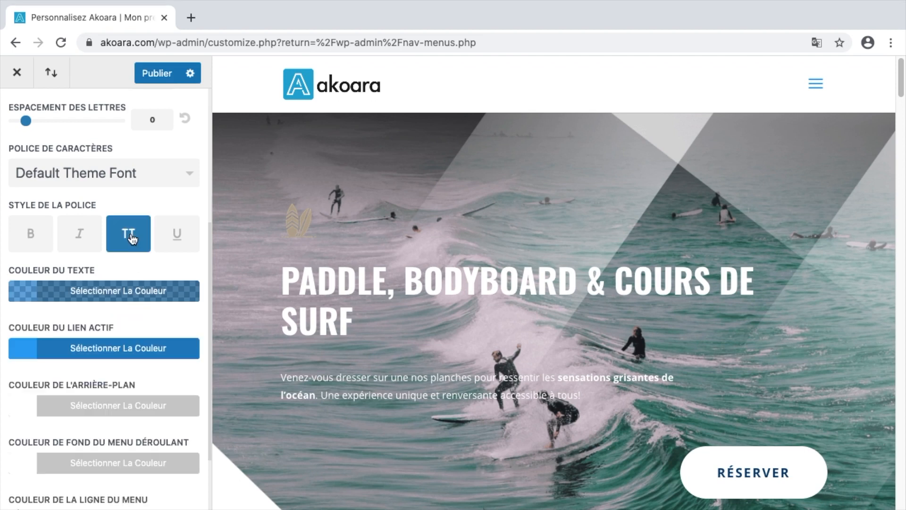
# Step: Publish the menu text styling, reload the homepage in Firefox to check it, and return to the customizer in Chrome
pyautogui.click(157, 76)
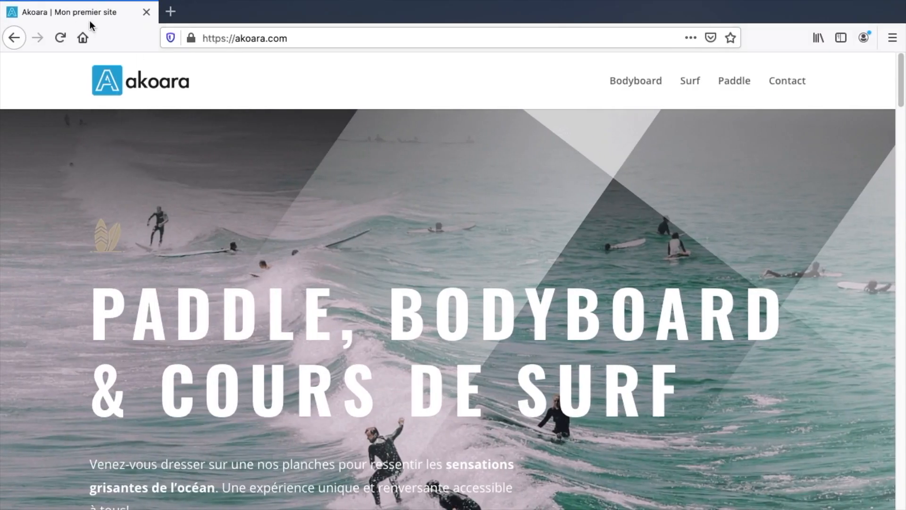
pyautogui.press('super+r')
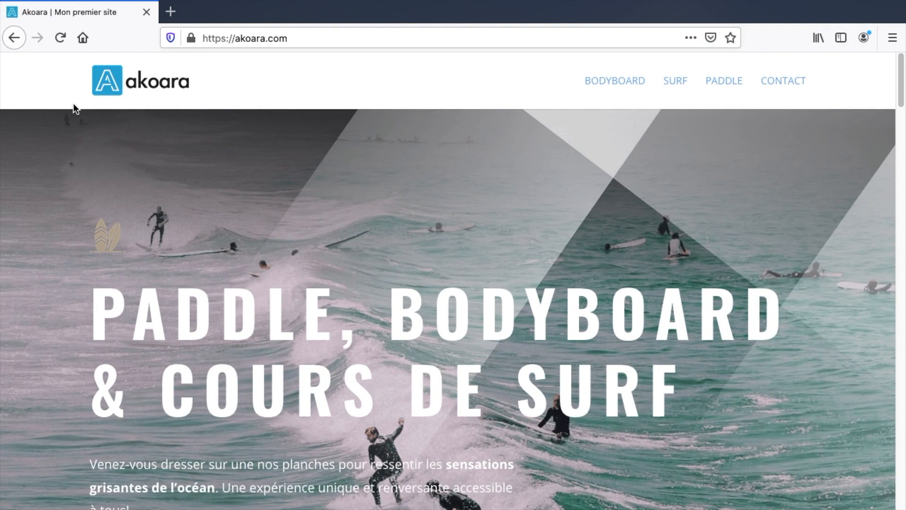
pyautogui.hotkey('ctrl', 'Right')
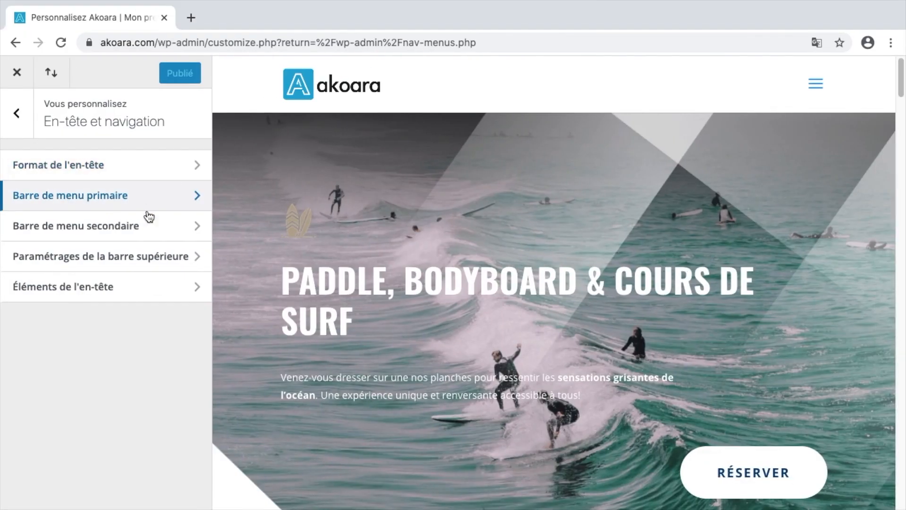
# Step: Set the primary menu background colour to #f9f9f9 in the Paramétrages de la barre supérieure settings and publish the change
pyautogui.click(151, 265)
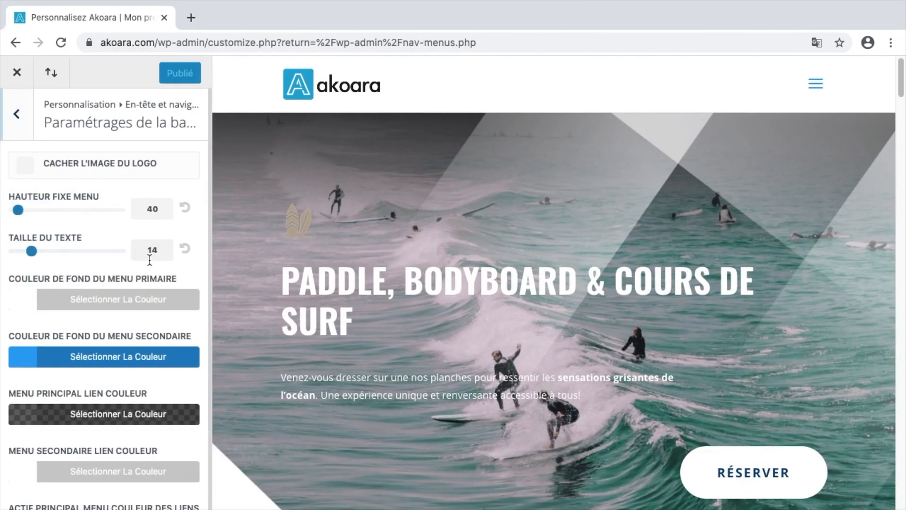
pyautogui.click(33, 299)
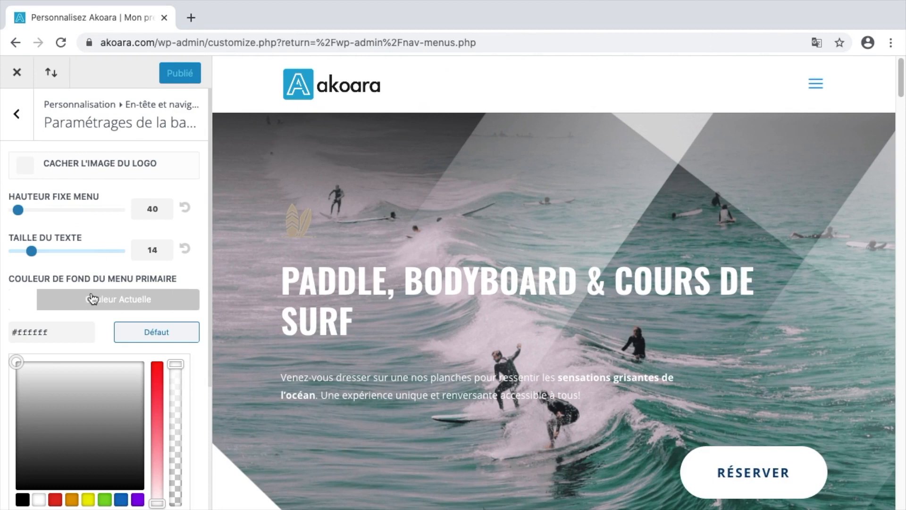
pyautogui.click(29, 365)
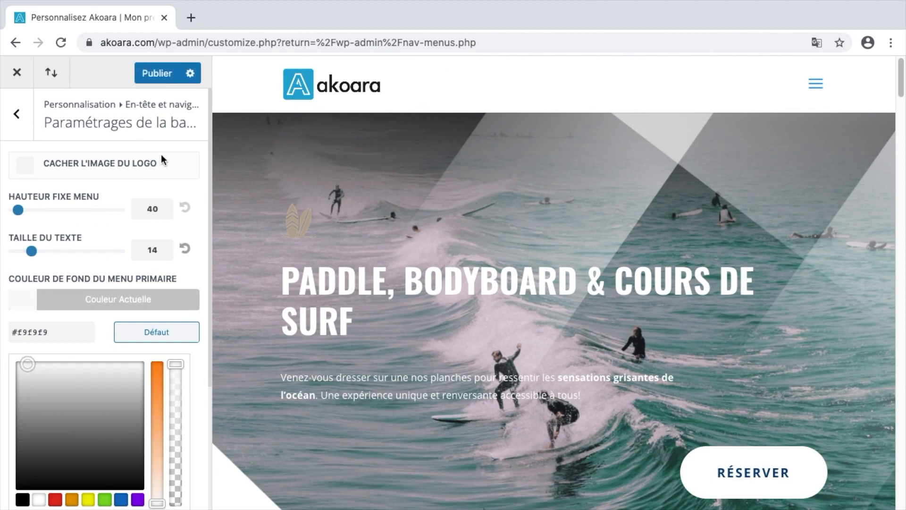
pyautogui.click(158, 77)
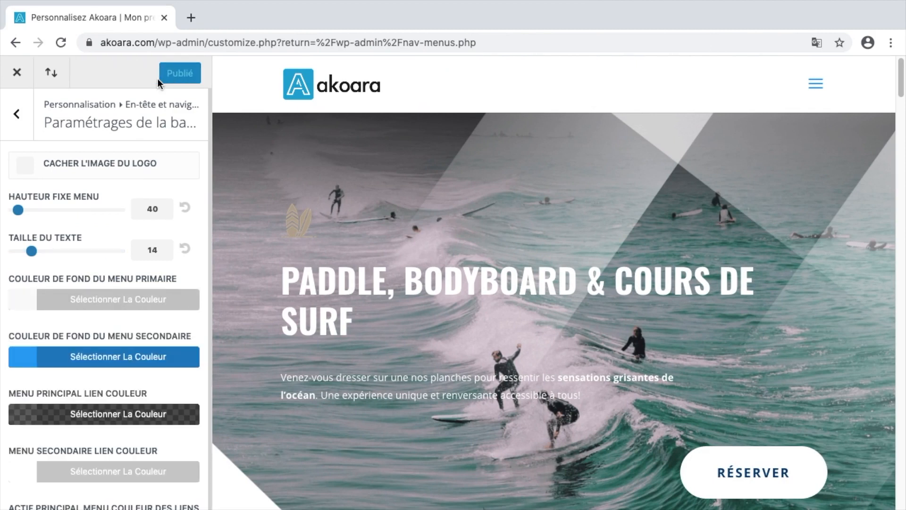
# Step: Reload the homepage in Firefox, compare the header at the page top with its scrolled state, and look down the page
pyautogui.hotkey('ctrl', 'Left')
pyautogui.click(60, 37)
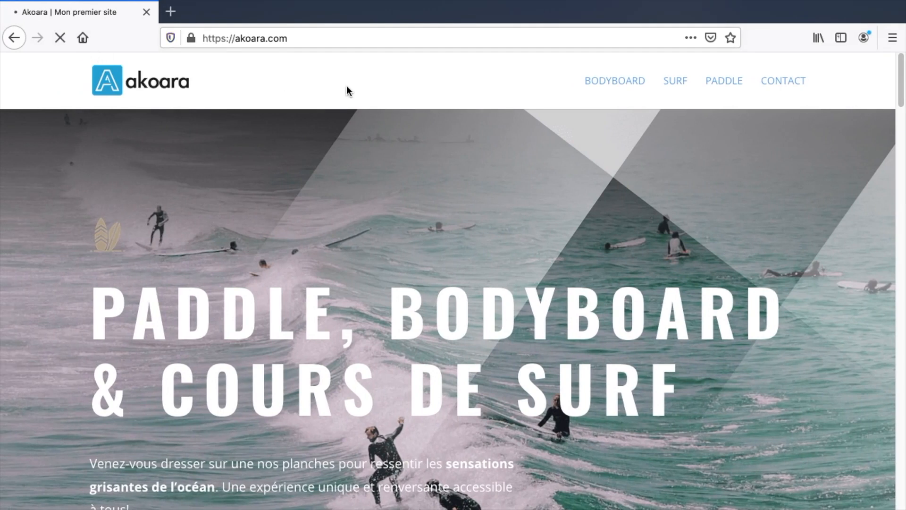
pyautogui.scroll(-3, 346, 86)
pyautogui.scroll(2, 21, 80)
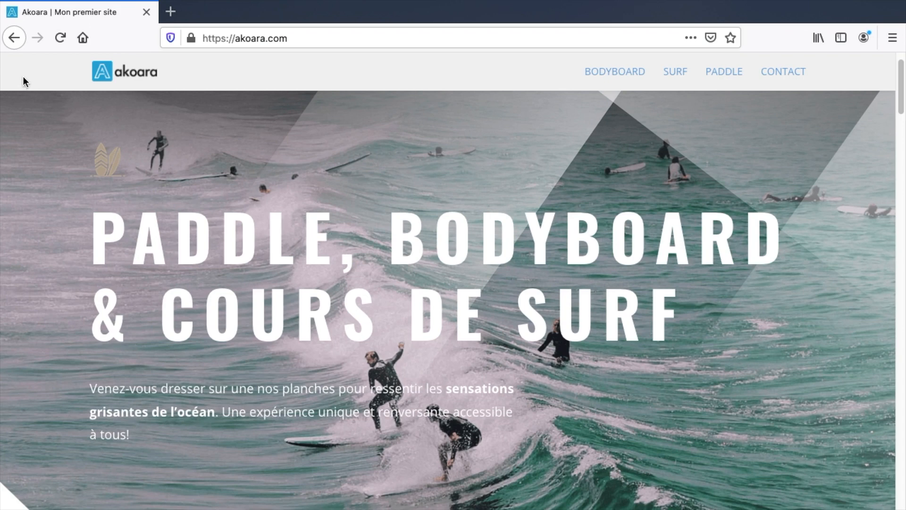
pyautogui.scroll(2, 370, 80)
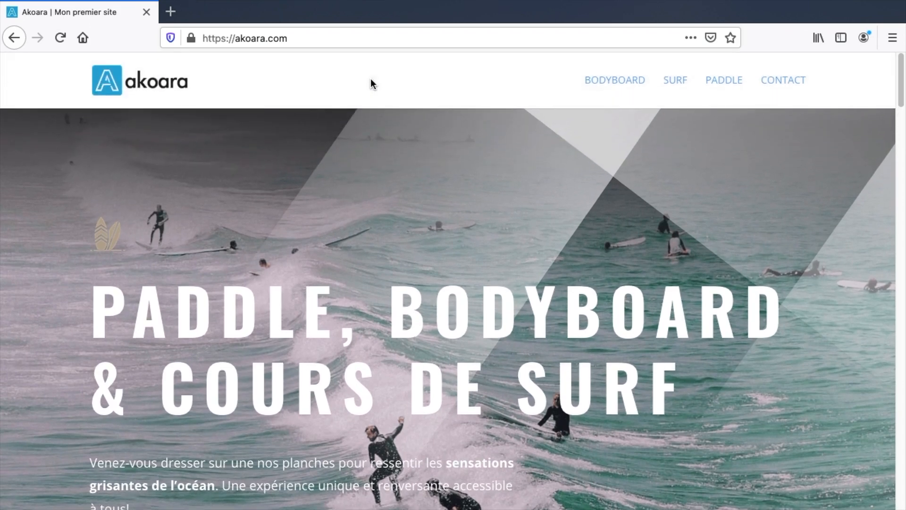
pyautogui.scroll(-8, 370, 80)
pyautogui.scroll(-20, 370, 83)
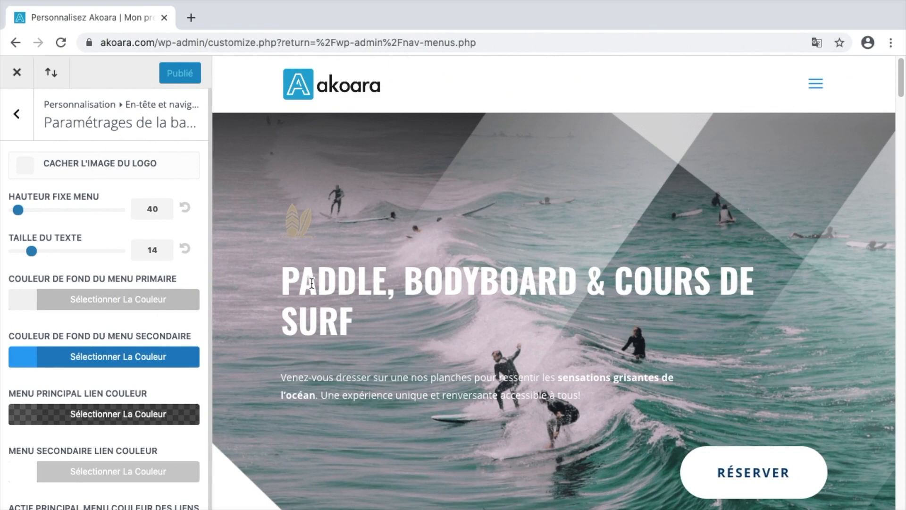
# Step: Disable the footer credits in the footer's Barre inférieure settings of the Chrome customizer
pyautogui.click(16, 114)
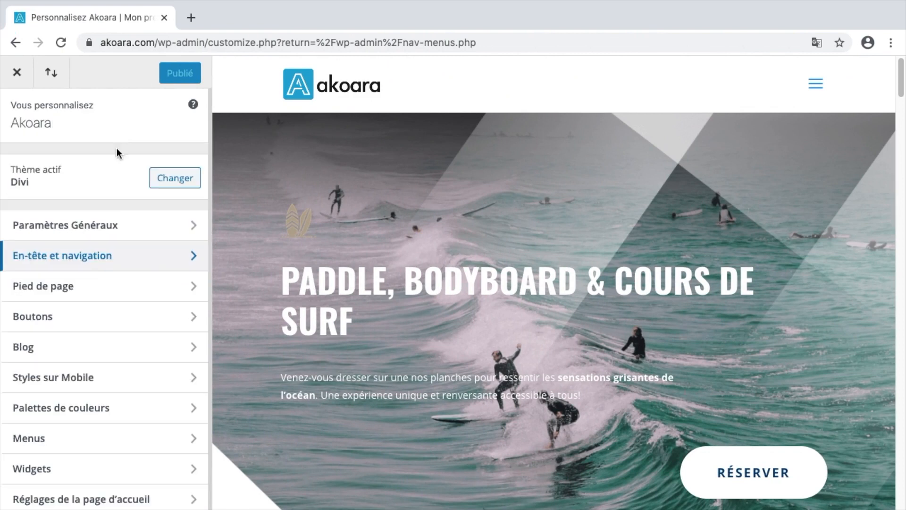
pyautogui.click(113, 290)
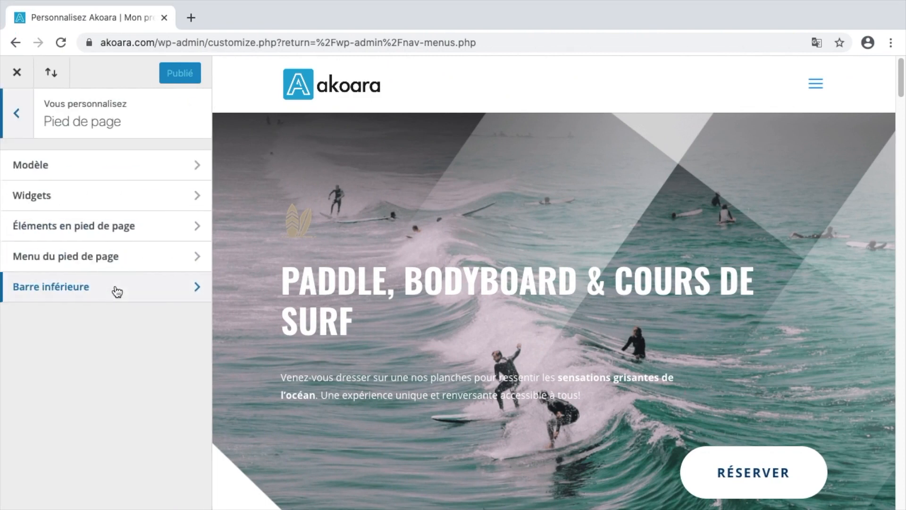
pyautogui.click(149, 293)
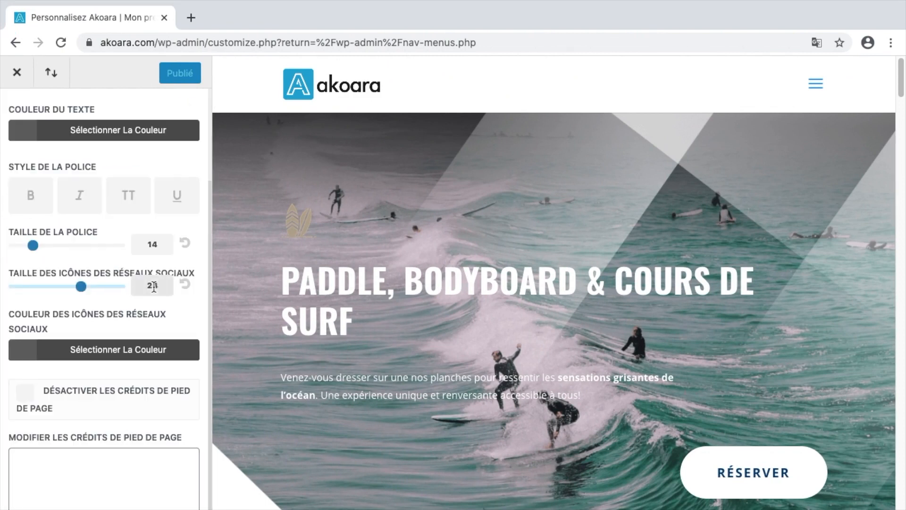
pyautogui.click(34, 392)
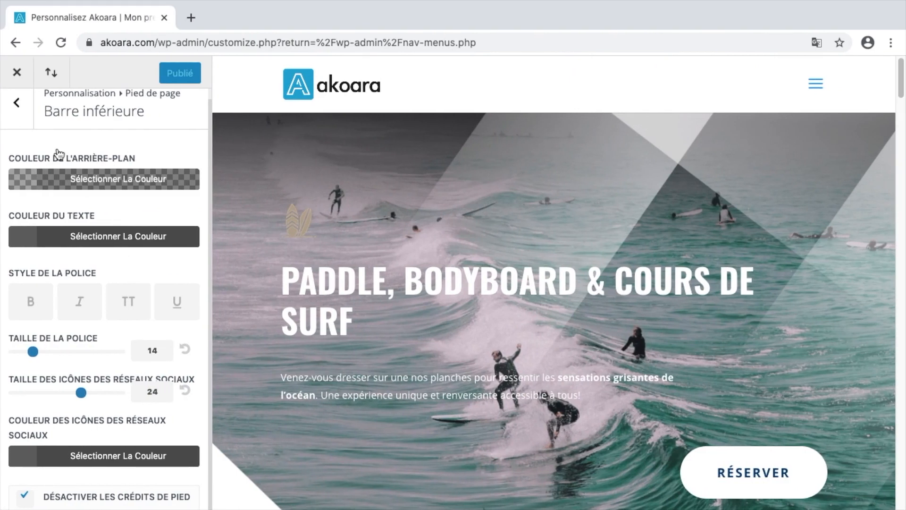
# Step: Turn off the social network icons in the footer elements, publish the change and close the customizer
pyautogui.click(17, 102)
pyautogui.click(172, 227)
pyautogui.click(25, 164)
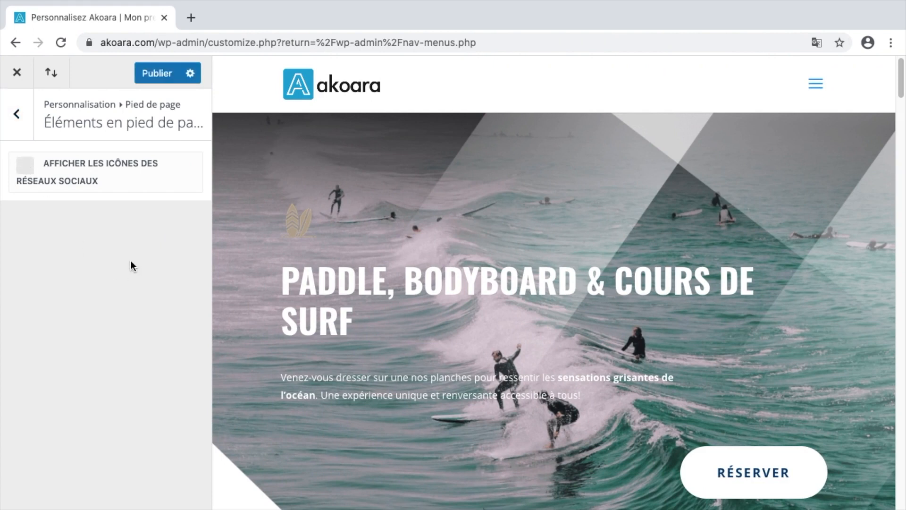
pyautogui.click(173, 75)
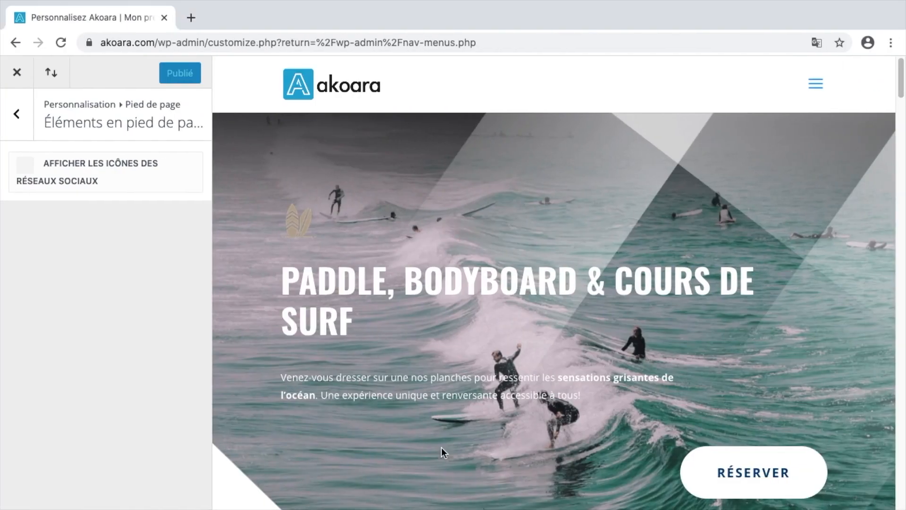
pyautogui.click(17, 81)
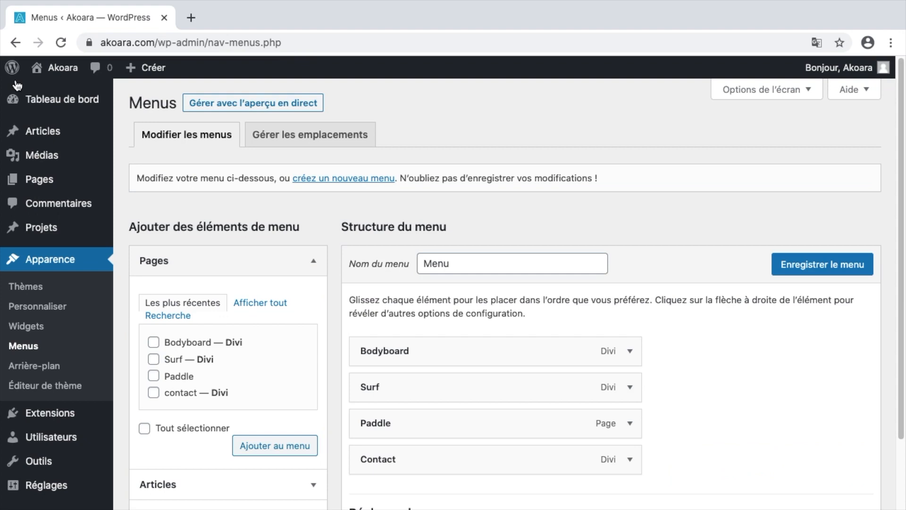
# Step: Open the Divi Thème Builder and start building a global footer from scratch in the default website template
pyautogui.scroll(-4, 18, 264)
pyautogui.scroll(4, 80, 327)
pyautogui.scroll(-4, 77, 328)
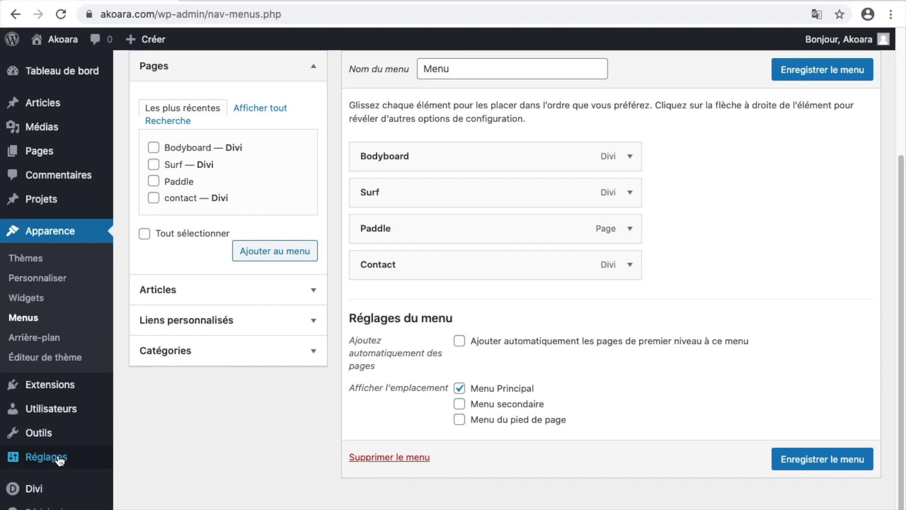
pyautogui.moveTo(65, 509)
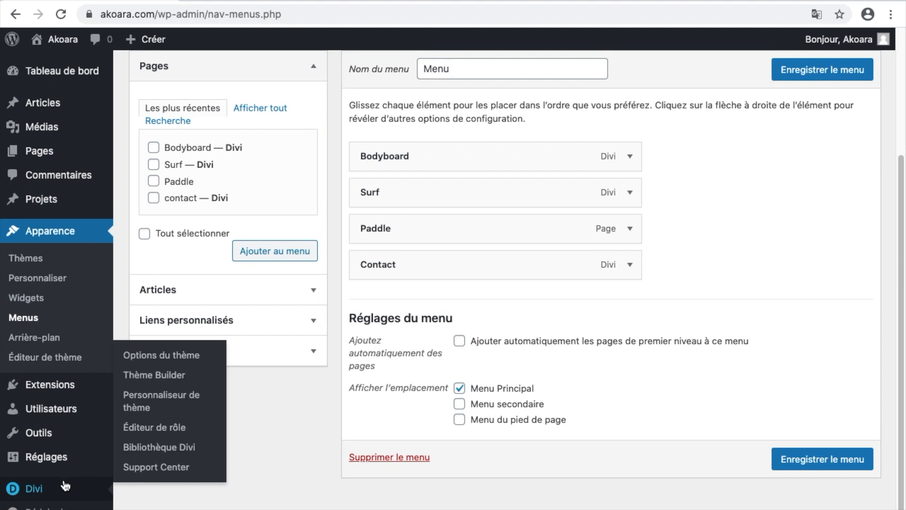
pyautogui.click(174, 376)
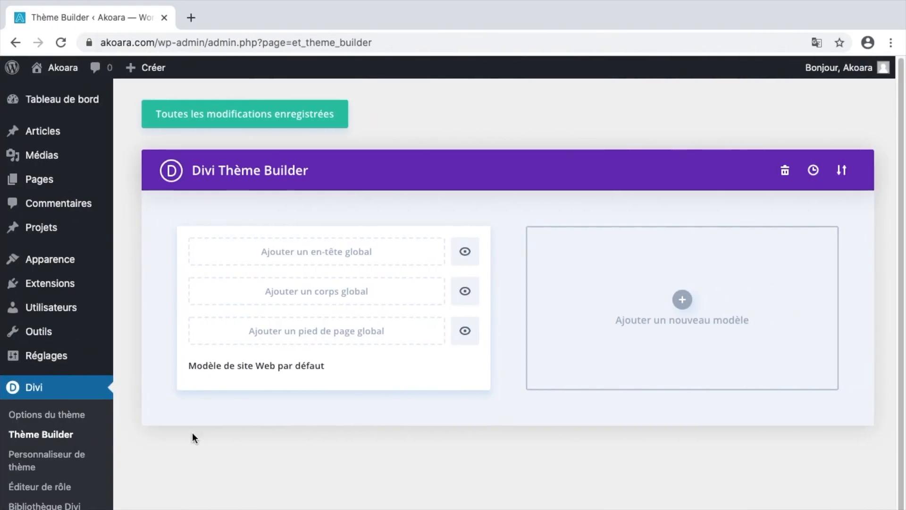
pyautogui.click(348, 335)
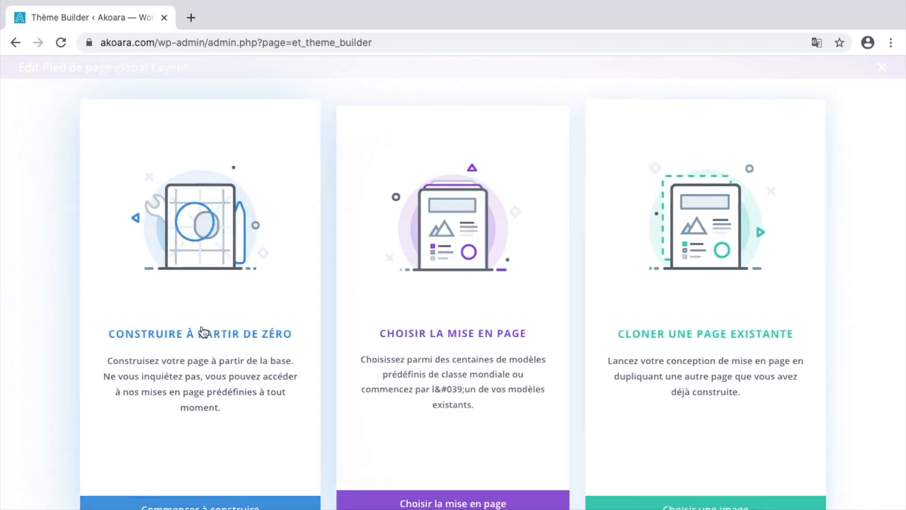
pyautogui.click(203, 331)
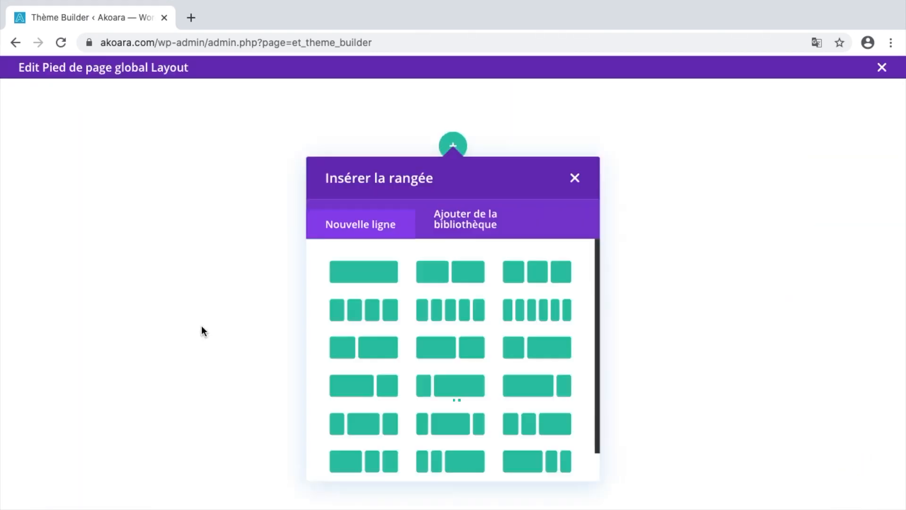
# Step: Insert a single-column row in the footer layout and add an Image module to it
pyautogui.click(364, 277)
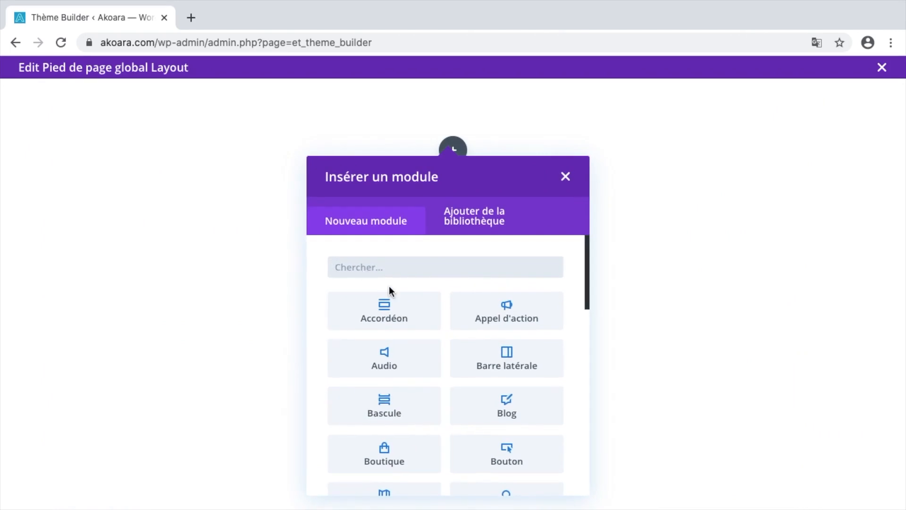
pyautogui.scroll(-3, 388, 289)
pyautogui.scroll(-6, 384, 289)
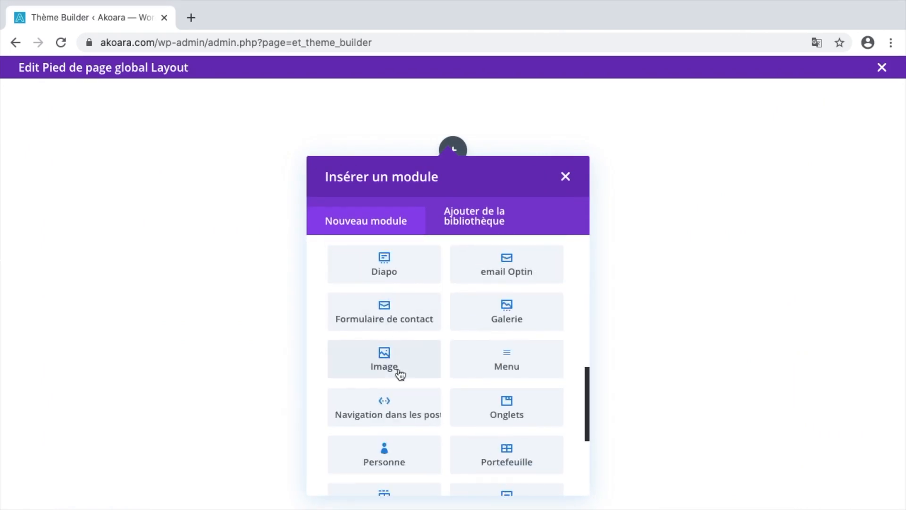
pyautogui.click(392, 363)
# Step: Load logo-akoara-bis.png from the media library into the Image module, with the alternative text "Akoara Logo"
pyautogui.click(312, 358)
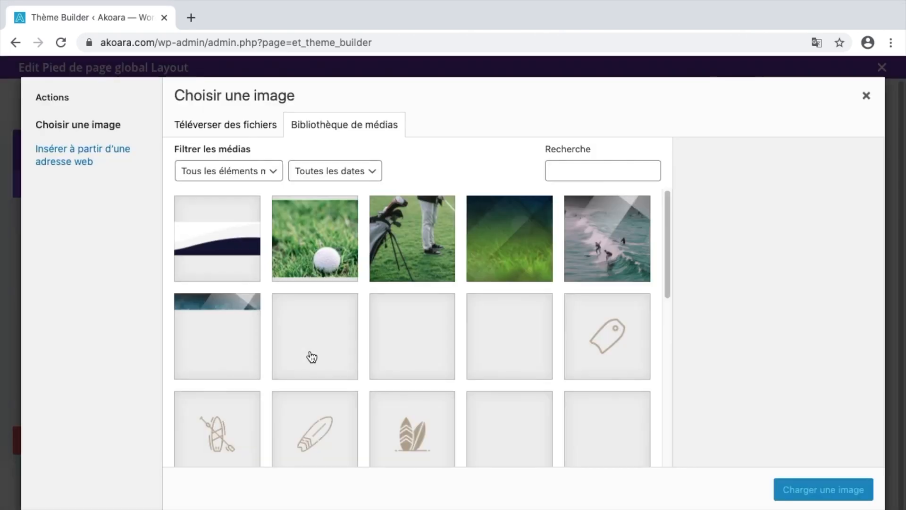
pyautogui.scroll(-5, 312, 349)
pyautogui.scroll(-5, 315, 339)
pyautogui.click(319, 407)
pyautogui.click(774, 386)
pyautogui.write('Akoara Logo')
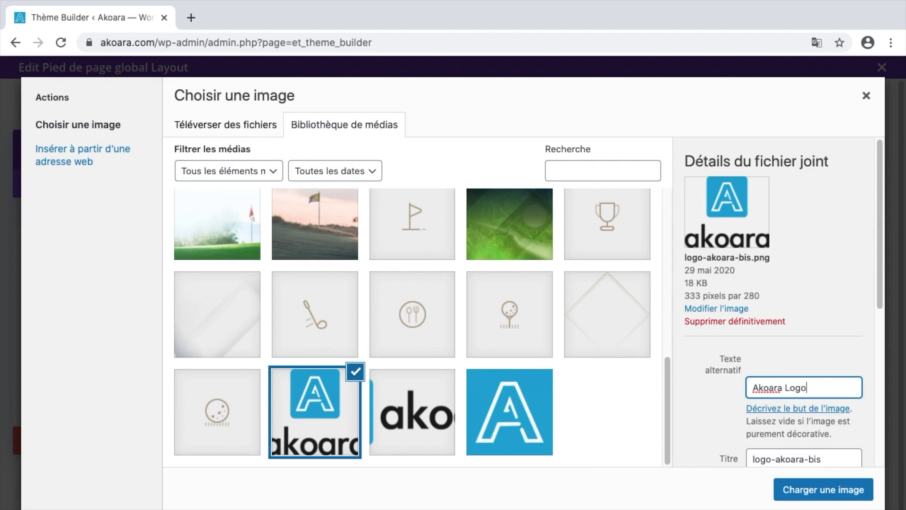
pyautogui.click(799, 491)
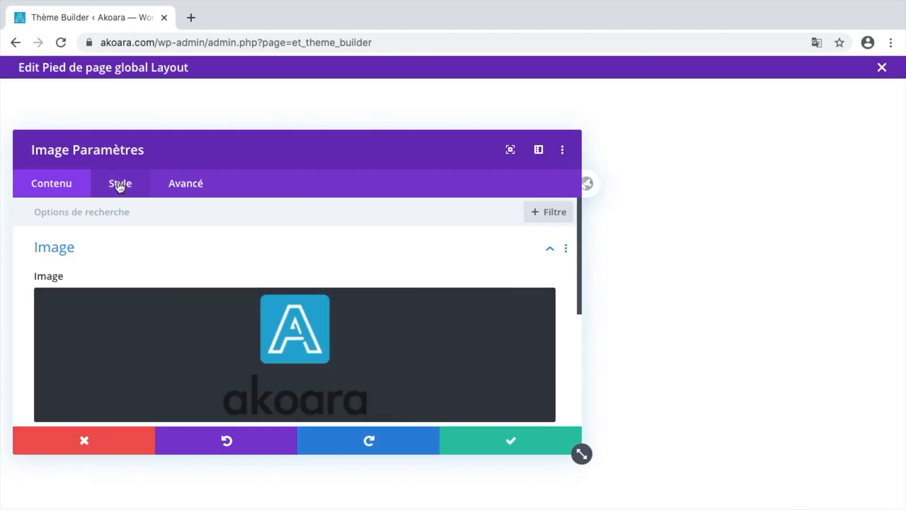
# Step: Centre the logo image, set its maximum width to 100px and save the module settings
pyautogui.click(120, 183)
pyautogui.click(263, 249)
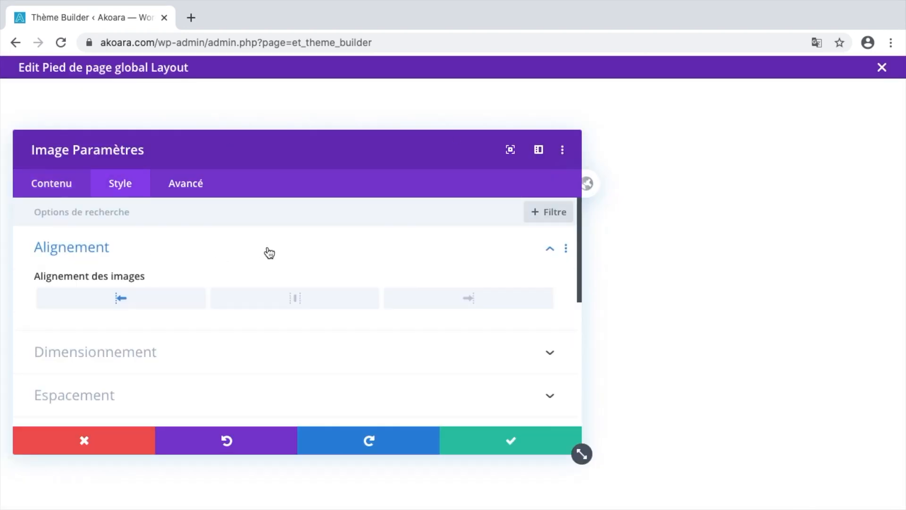
pyautogui.click(300, 301)
pyautogui.click(249, 362)
pyautogui.click(421, 326)
pyautogui.write('100')
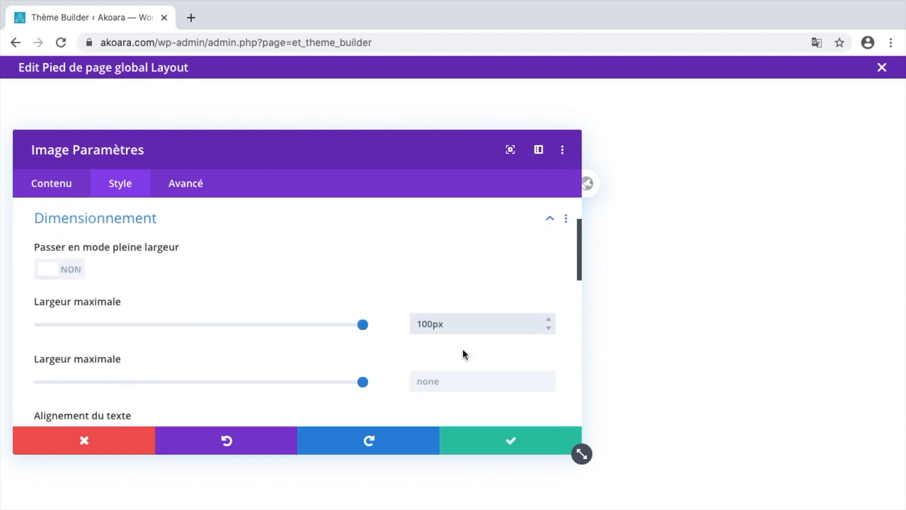
pyautogui.click(491, 434)
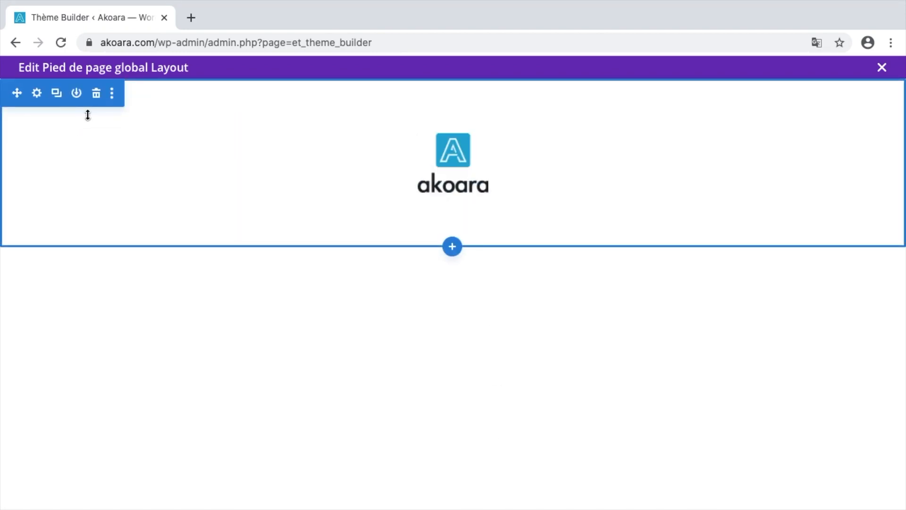
# Step: Set the footer section's background colour to #ededed and remove the section's top and bottom padding
pyautogui.click(37, 93)
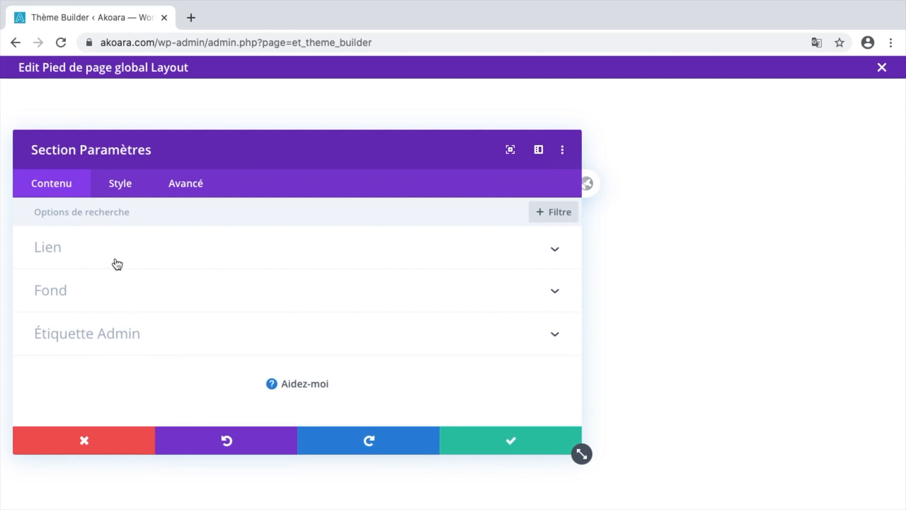
pyautogui.click(109, 291)
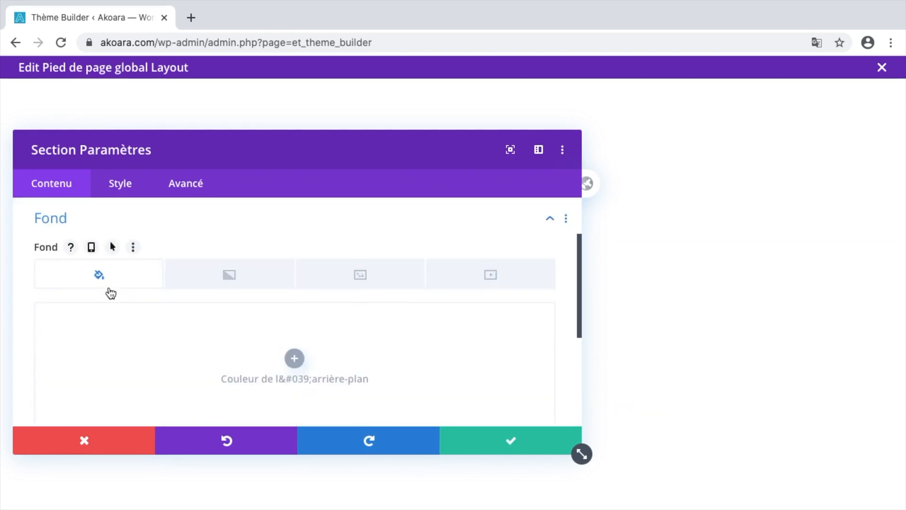
pyautogui.click(152, 321)
pyautogui.click(146, 314)
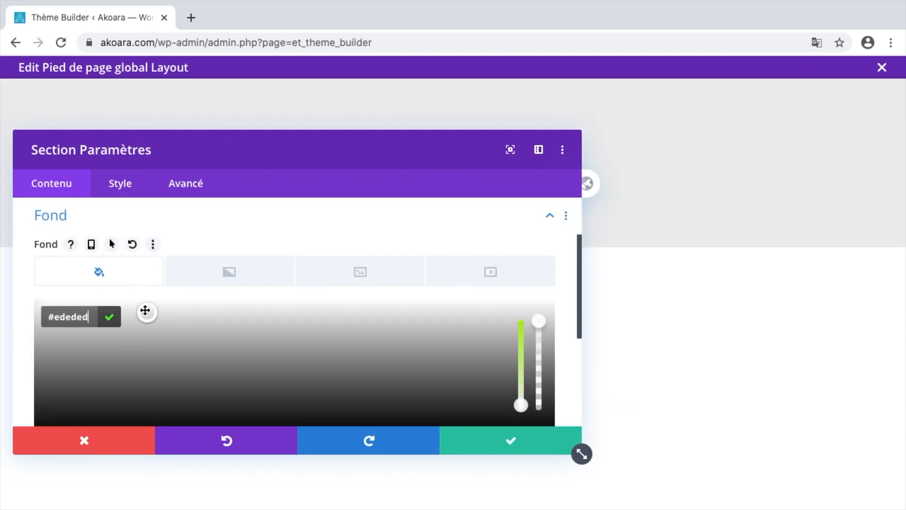
pyautogui.click(481, 434)
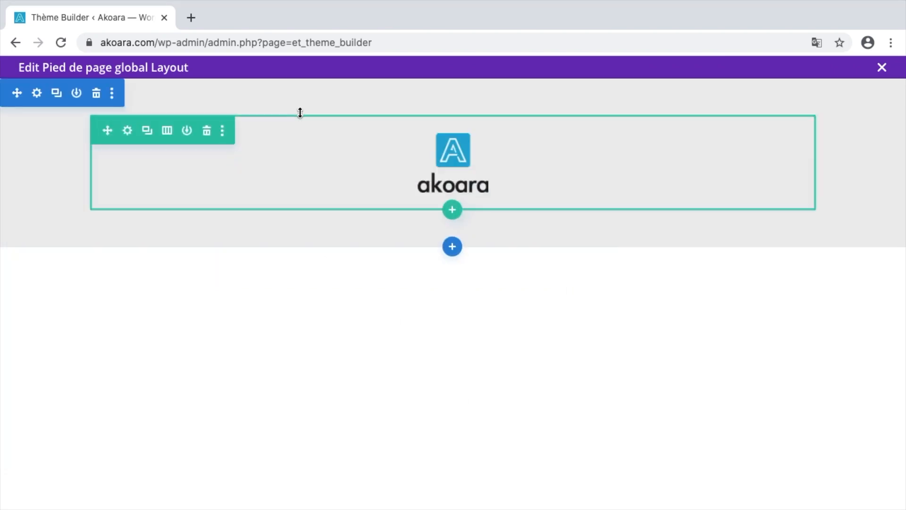
pyautogui.moveTo(306, 101); pyautogui.dragTo(305, 59)
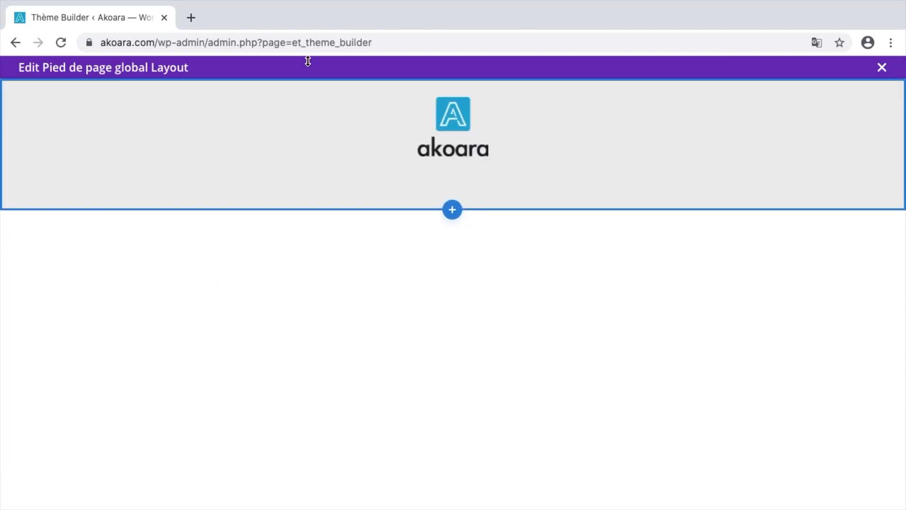
pyautogui.moveTo(326, 199); pyautogui.dragTo(326, 149)
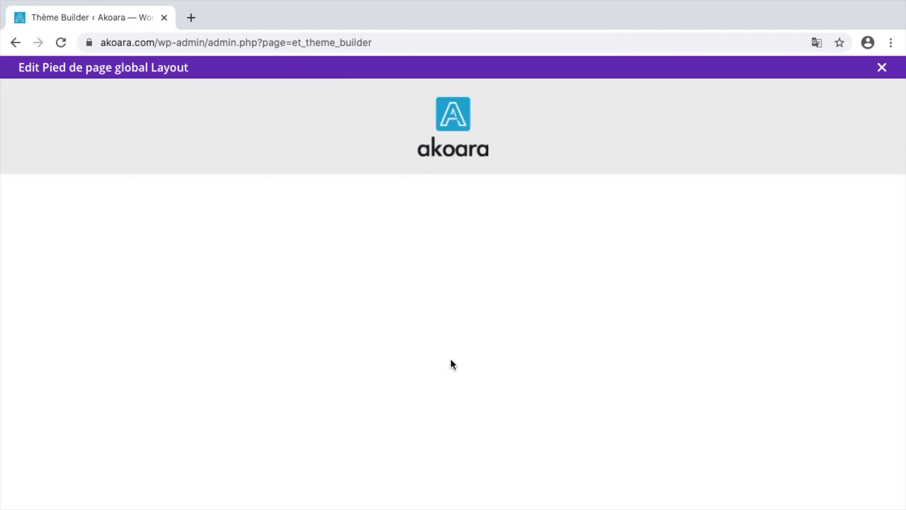
pyautogui.click(463, 115)
pyautogui.scroll(-3, 220, 272)
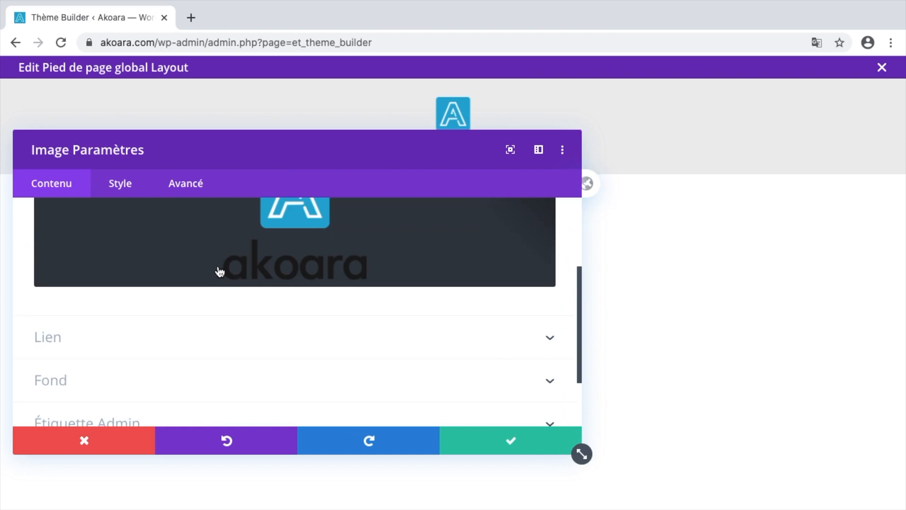
pyautogui.scroll(-1, 222, 269)
pyautogui.click(214, 323)
pyautogui.click(153, 329)
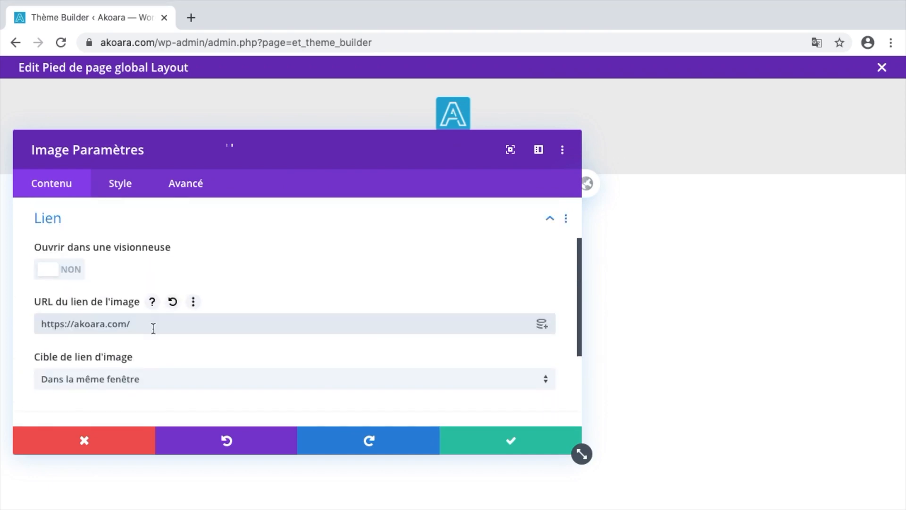
pyautogui.click(500, 439)
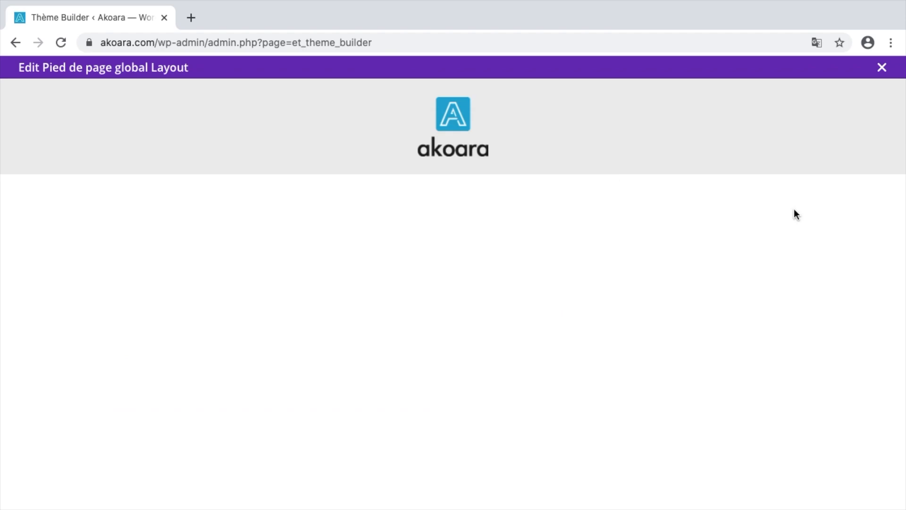
# Step: Close the footer layout and save the Thème Builder changes, and switch to Firefox to view the homepage from its top
pyautogui.click(882, 69)
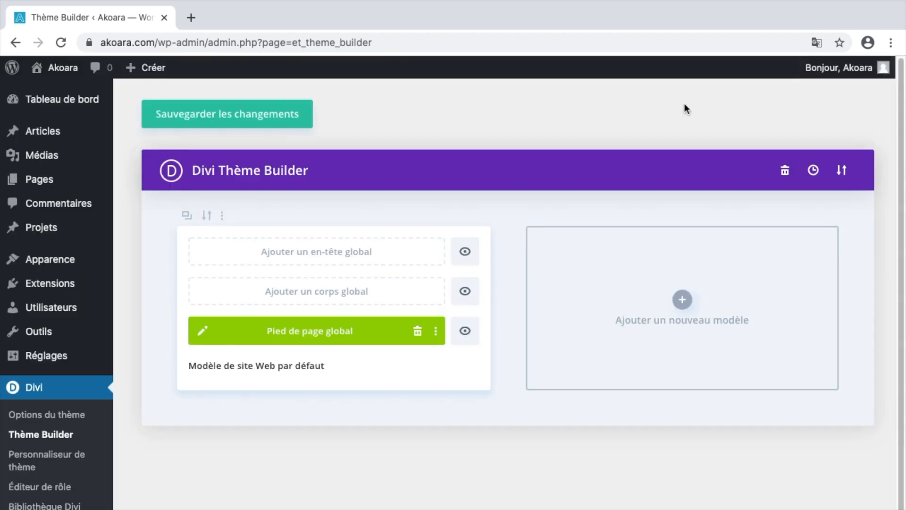
pyautogui.click(272, 116)
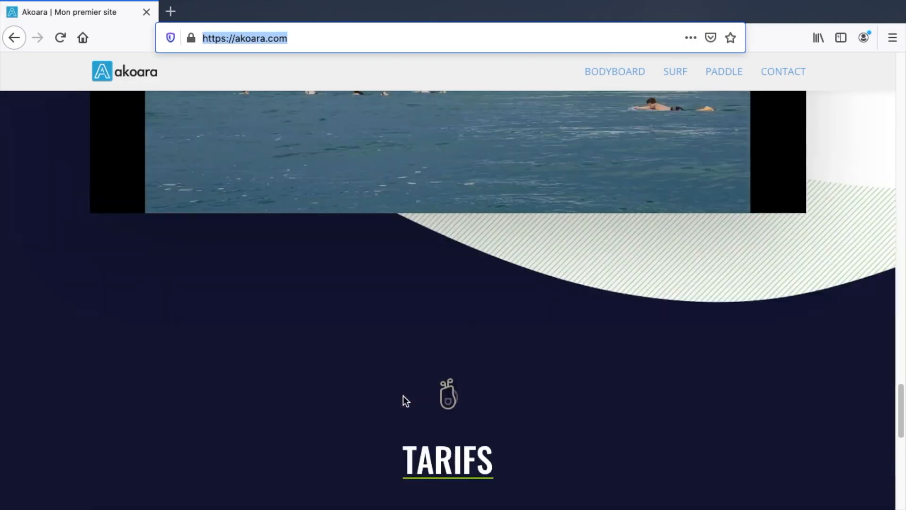
pyautogui.scroll(10, 403, 395)
pyautogui.scroll(10, 599, 284)
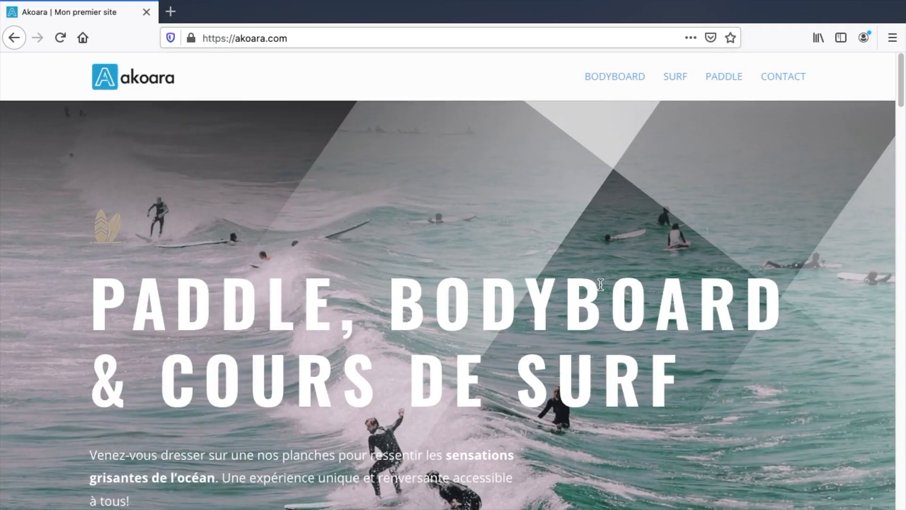